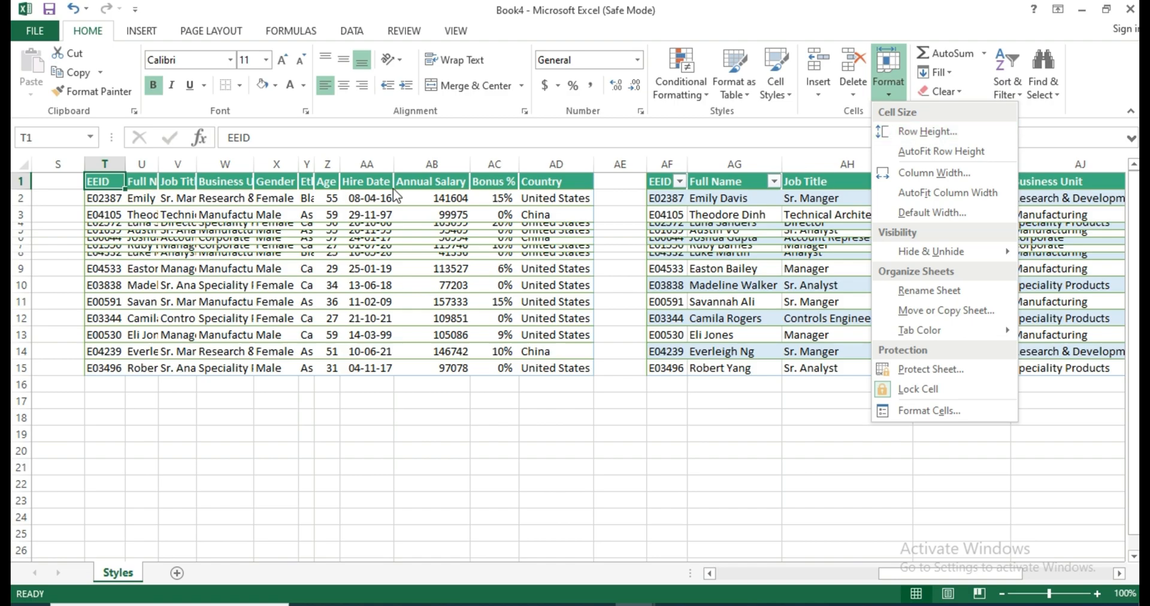
# Check the row height of row 4 and leave it unchanged.
pyautogui.click(108, 231)
pyautogui.click(105, 230)
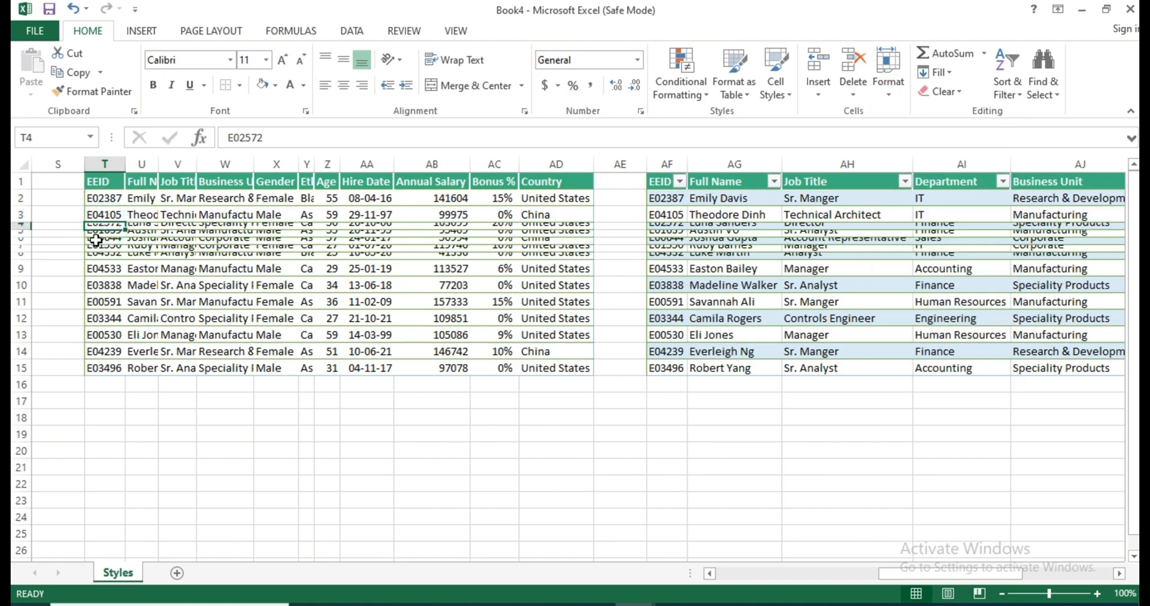
pyautogui.click(902, 87)
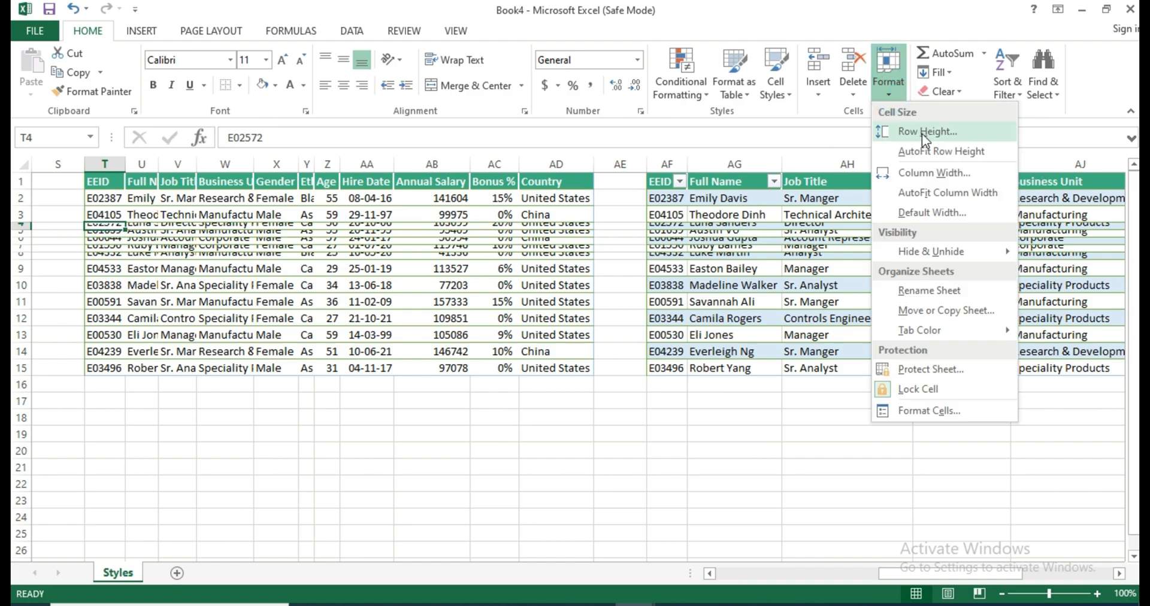
pyautogui.click(922, 133)
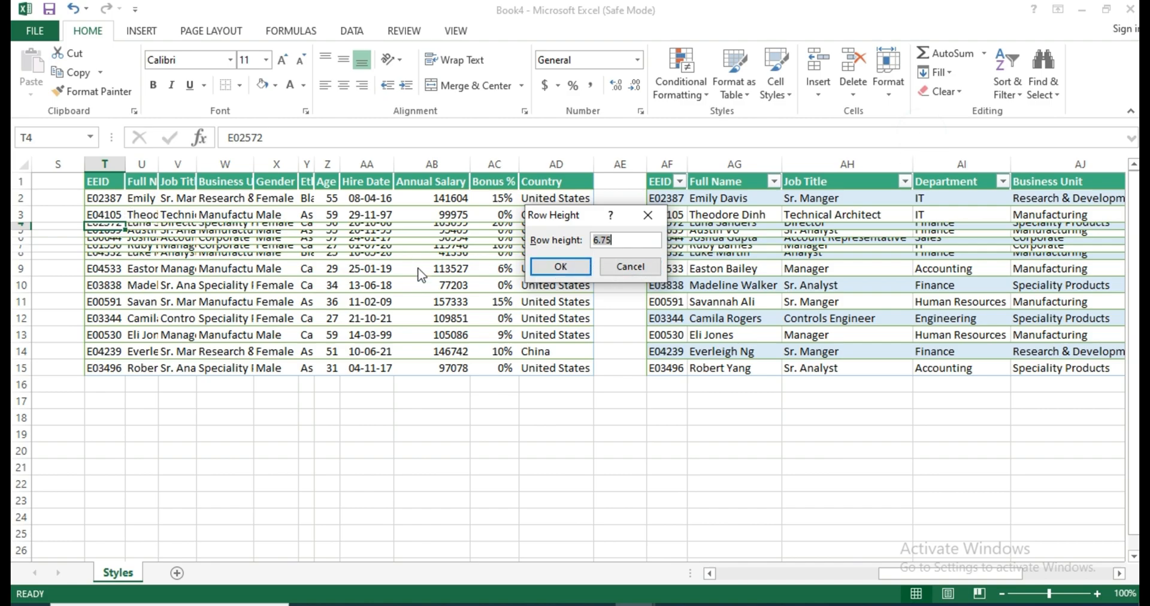
pyautogui.click(620, 268)
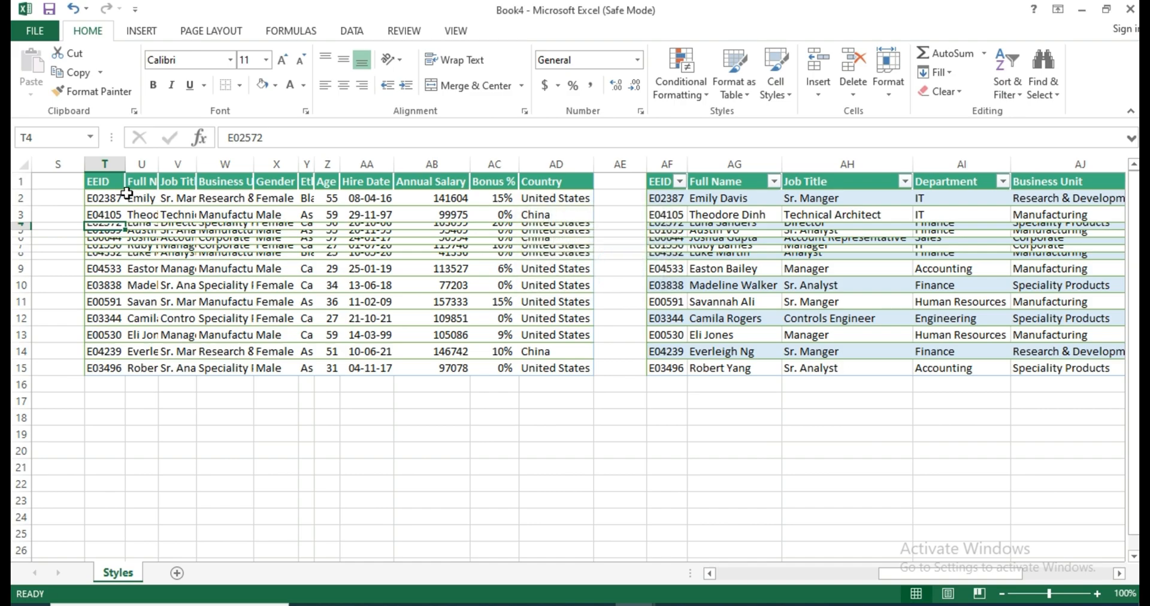
# Check the row height of header row 1 and close the dialog without changes.
pyautogui.click(103, 180)
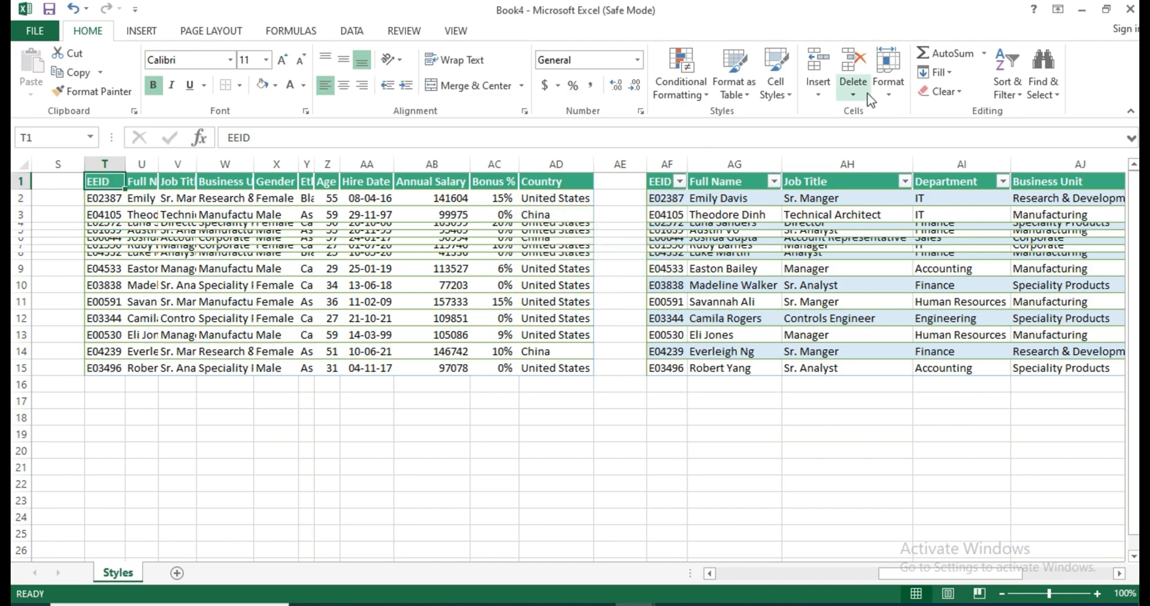
pyautogui.click(893, 89)
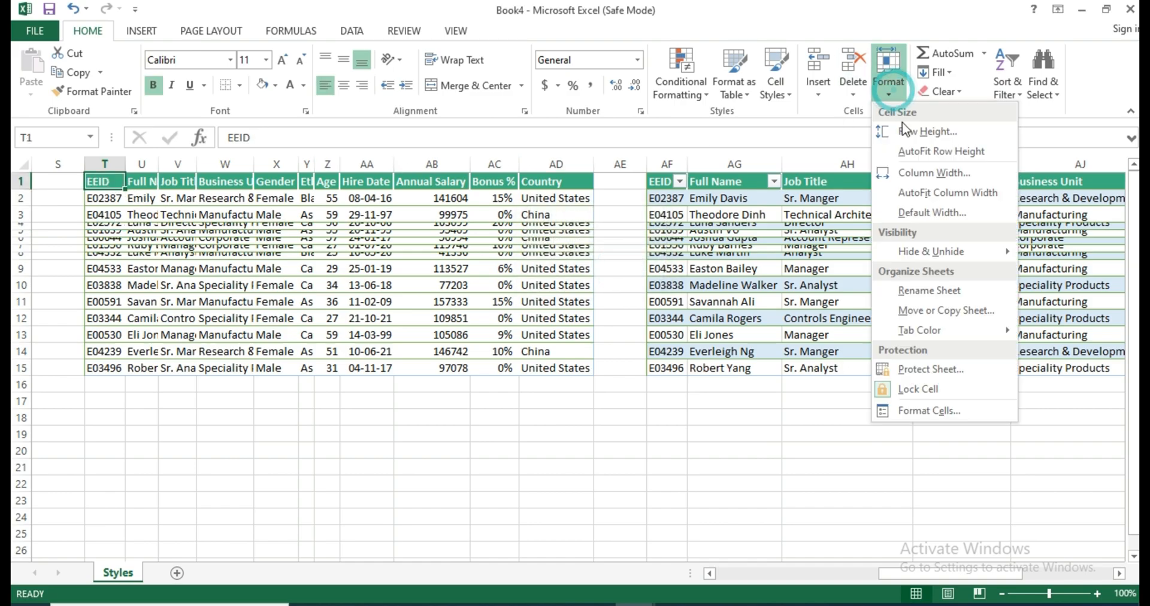
pyautogui.click(966, 131)
pyautogui.click(602, 239)
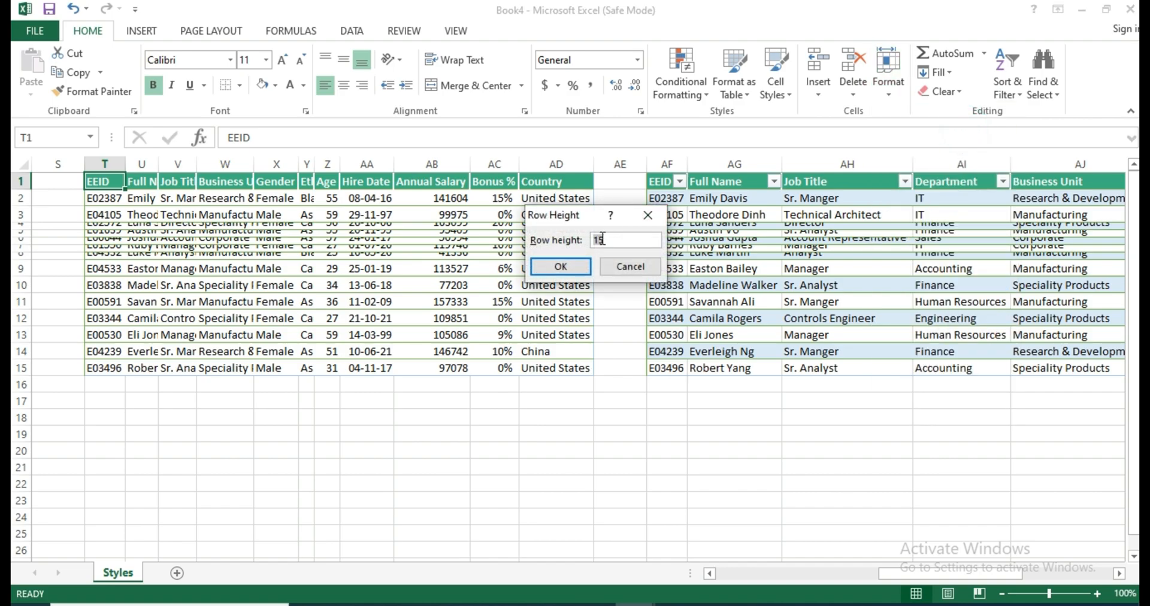
pyautogui.click(626, 267)
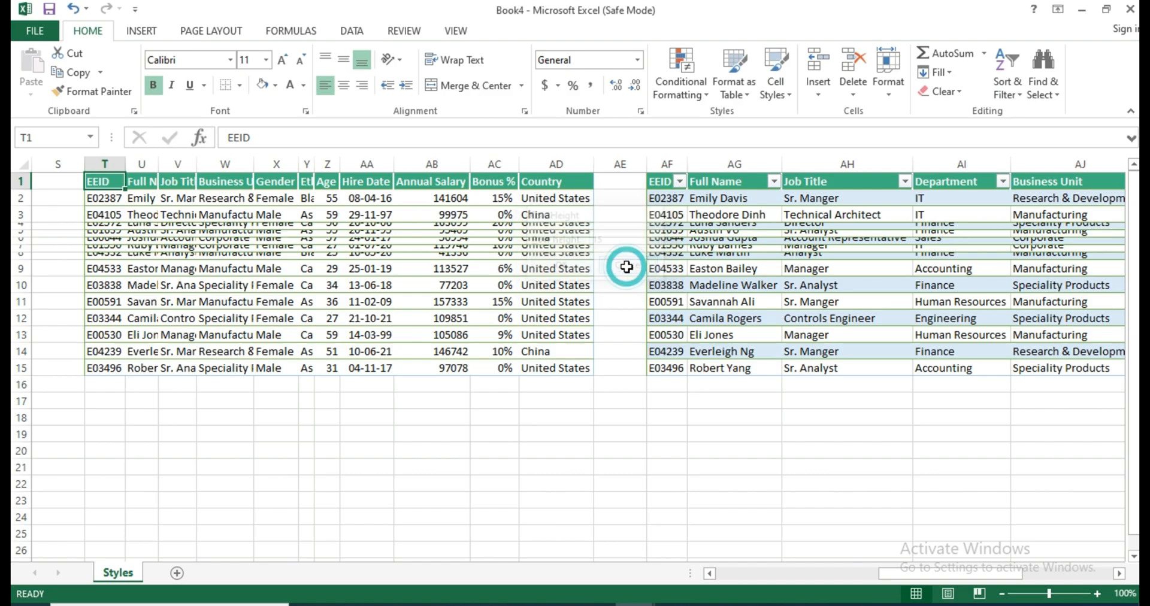
# Check the column width of the EEID column T without changing it.
pyautogui.click(886, 95)
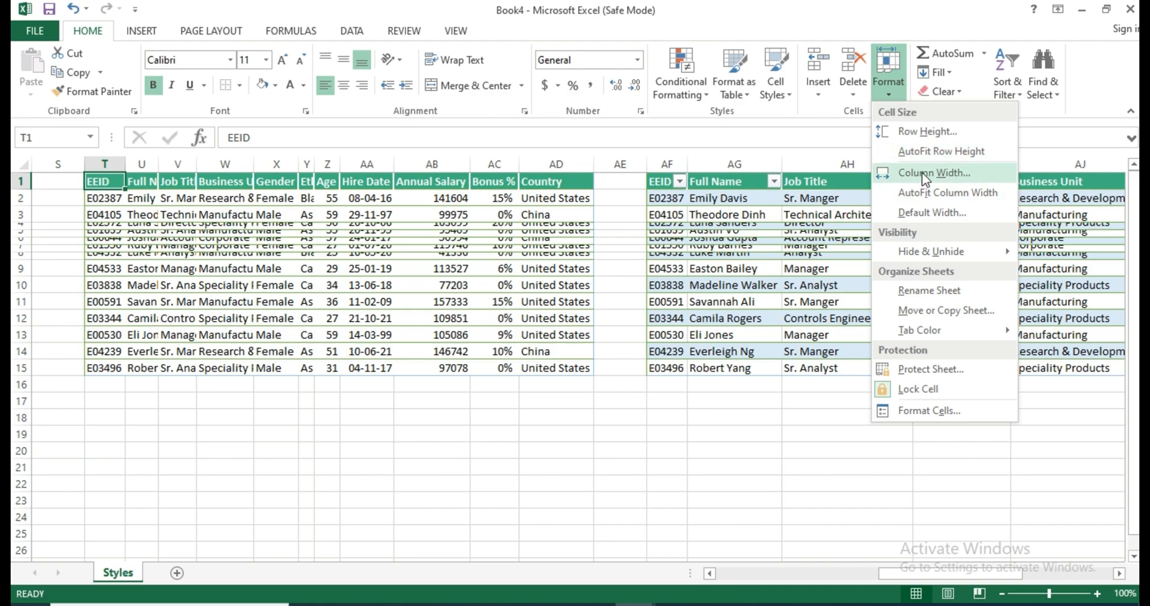
pyautogui.click(109, 228)
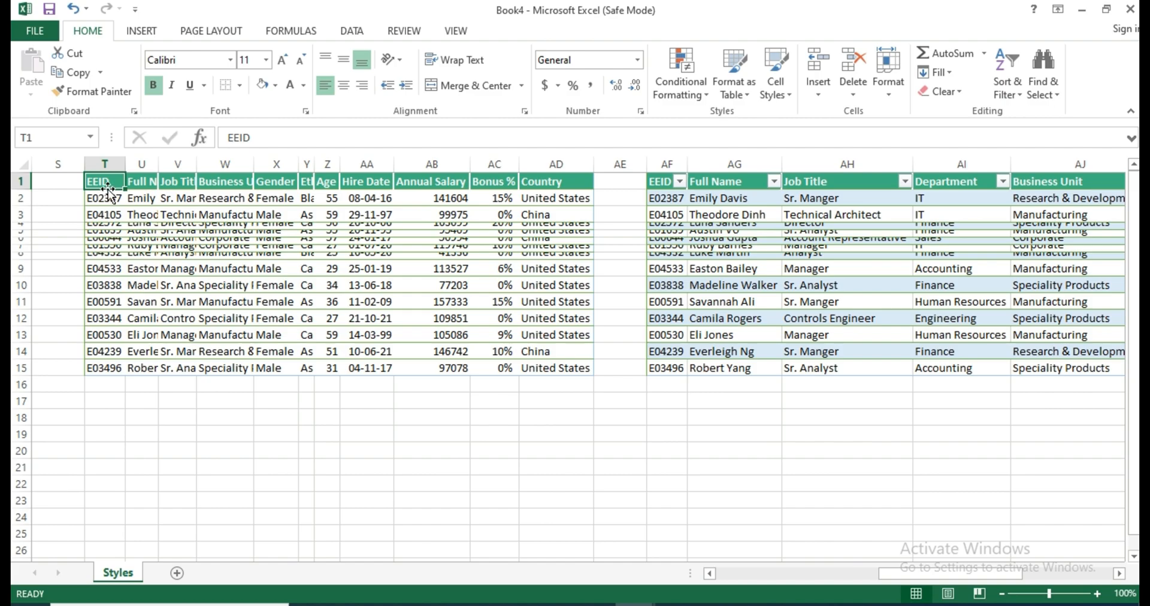
pyautogui.click(887, 92)
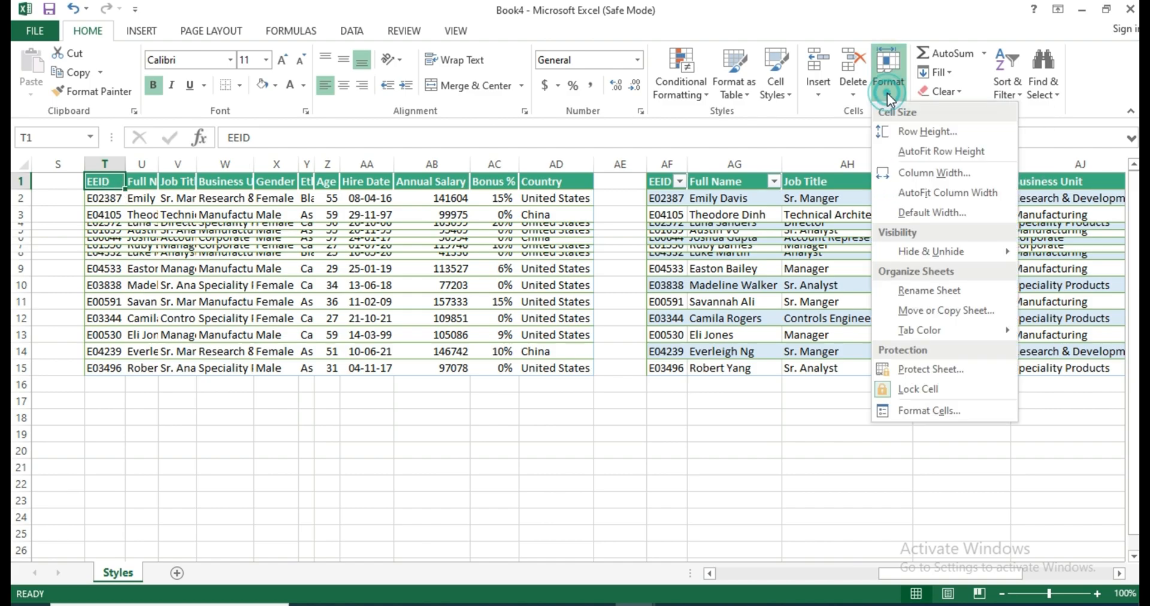
pyautogui.click(914, 175)
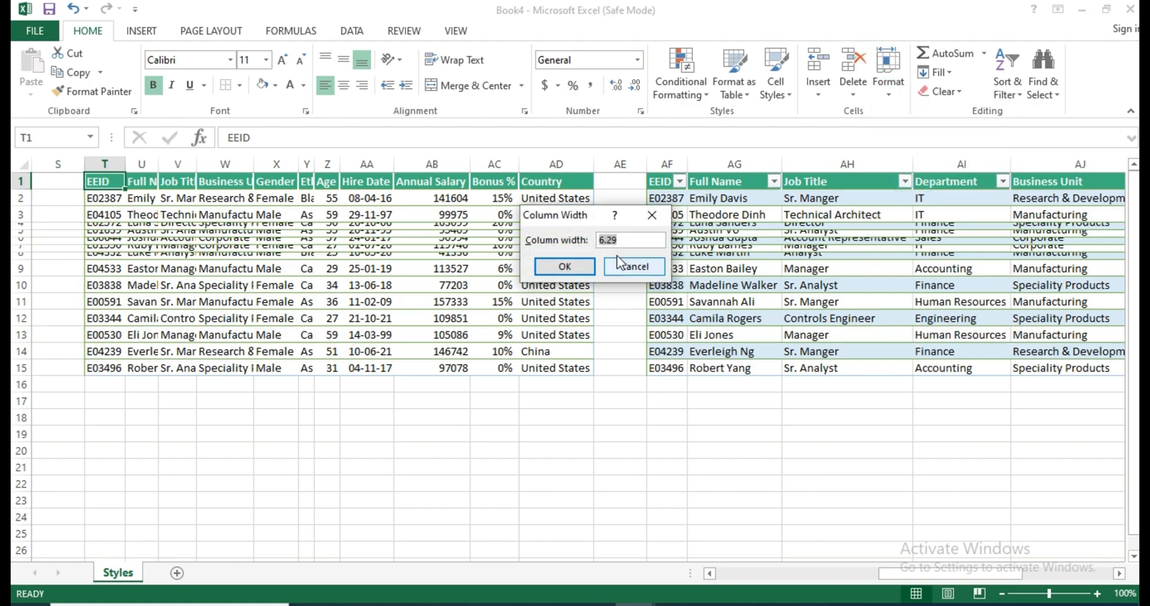
pyautogui.click(622, 271)
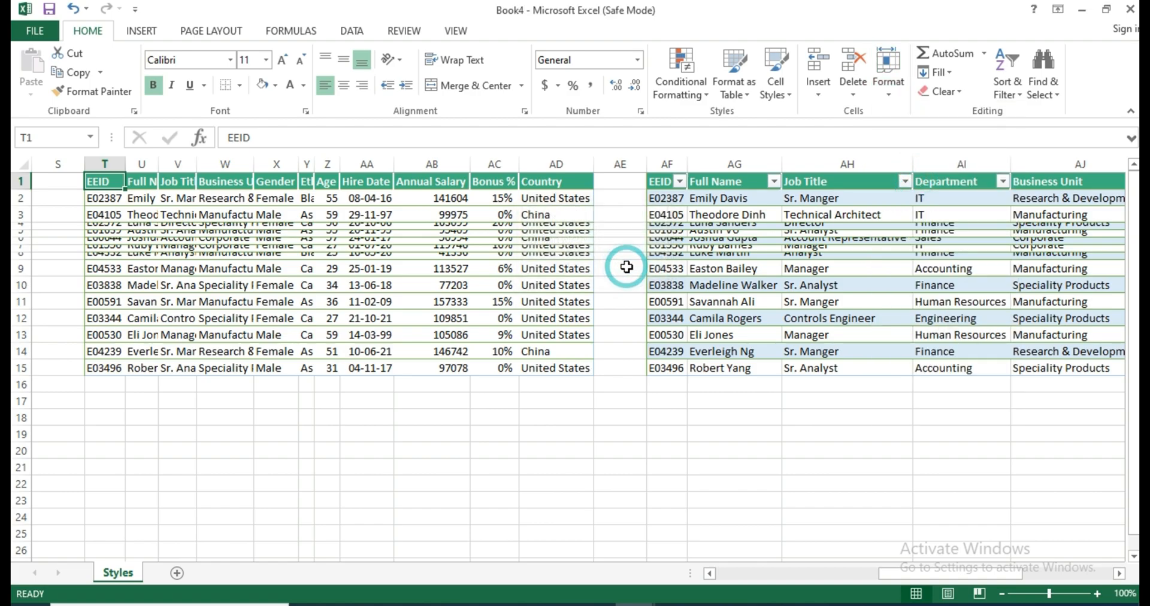
# Check the column width of the Business Unit column W without changing it.
pyautogui.click(242, 182)
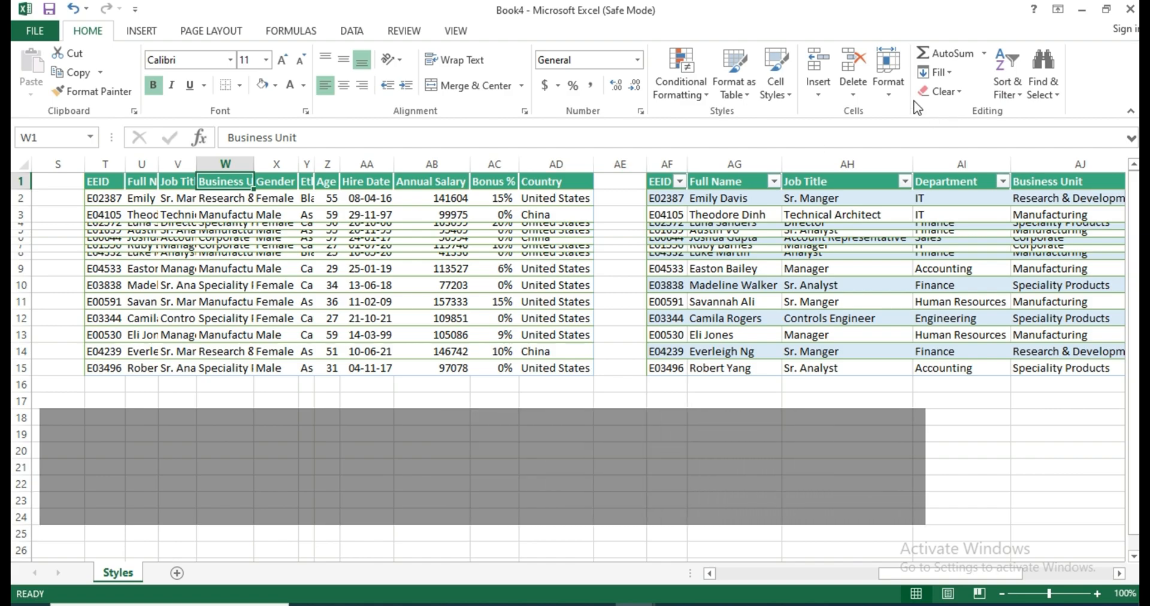
pyautogui.click(888, 75)
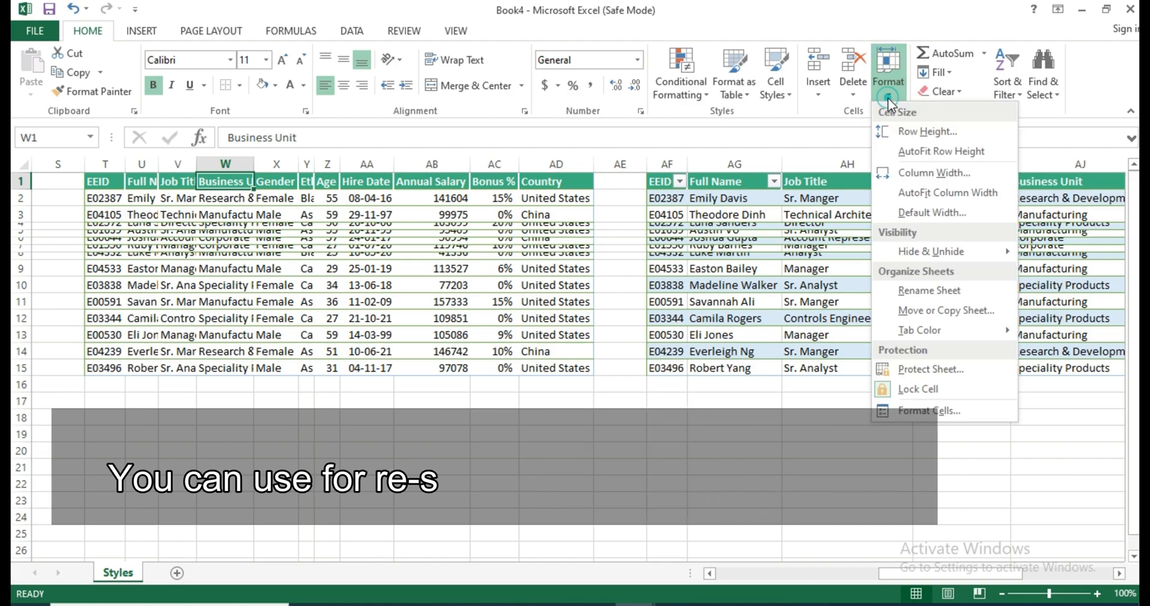
pyautogui.click(908, 173)
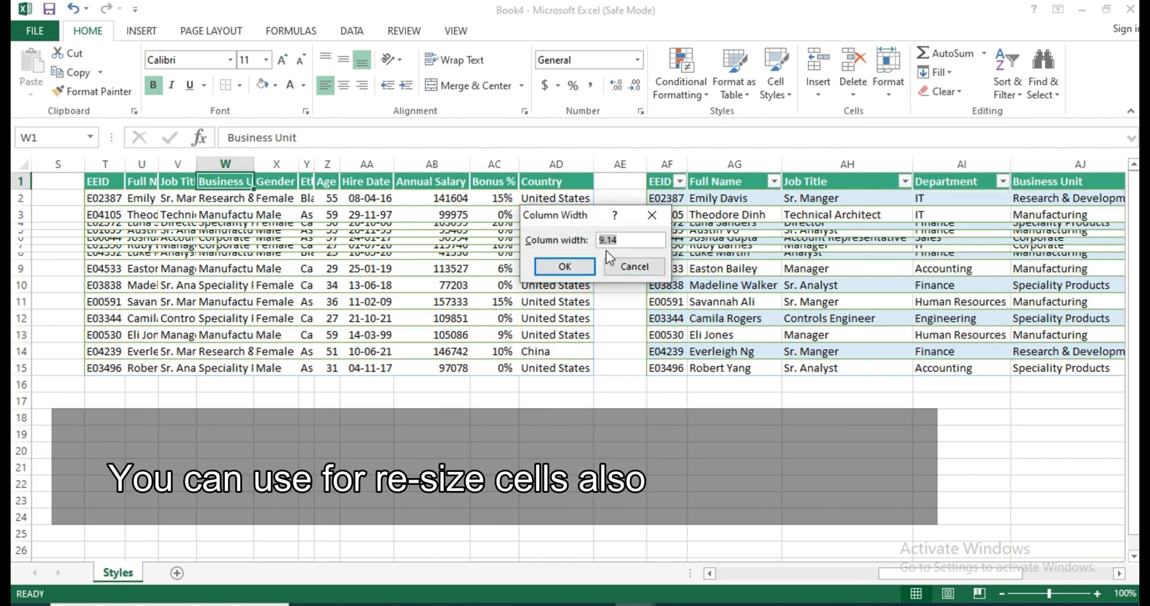
pyautogui.click(636, 271)
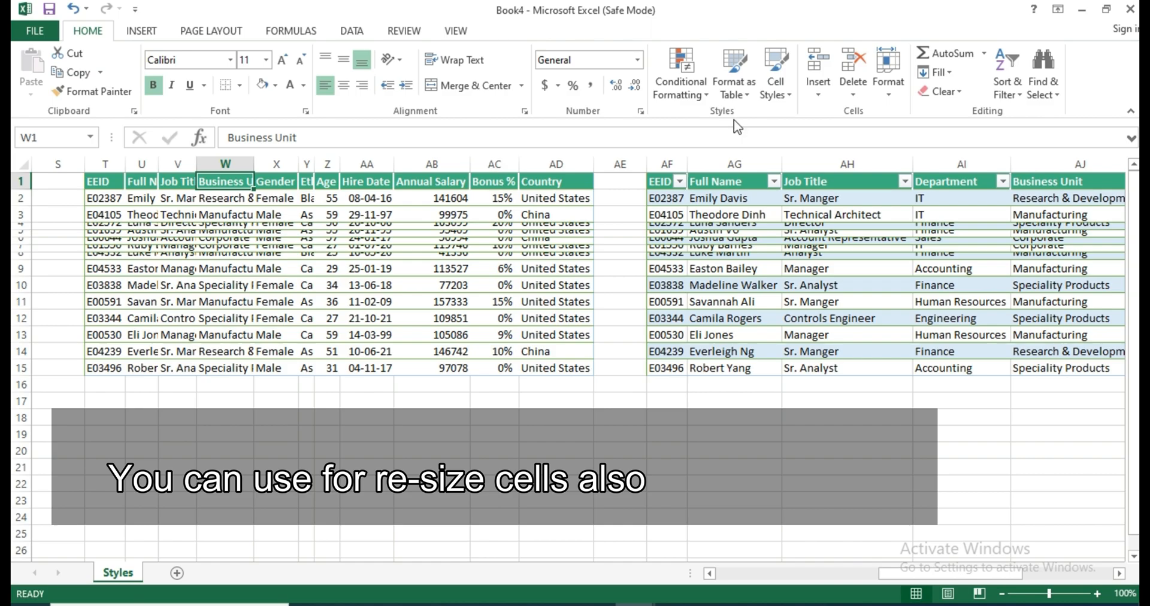
# Select the whole EEID column T and apply AutoFit Row Height to restore the squeezed rows.
pyautogui.click(99, 181)
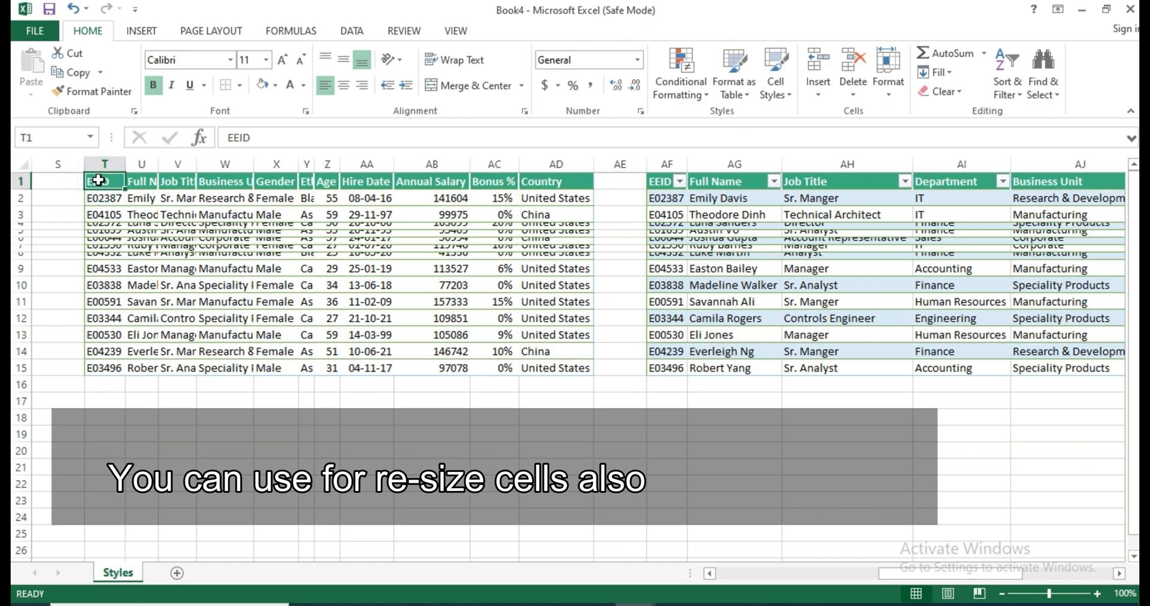
pyautogui.click(887, 89)
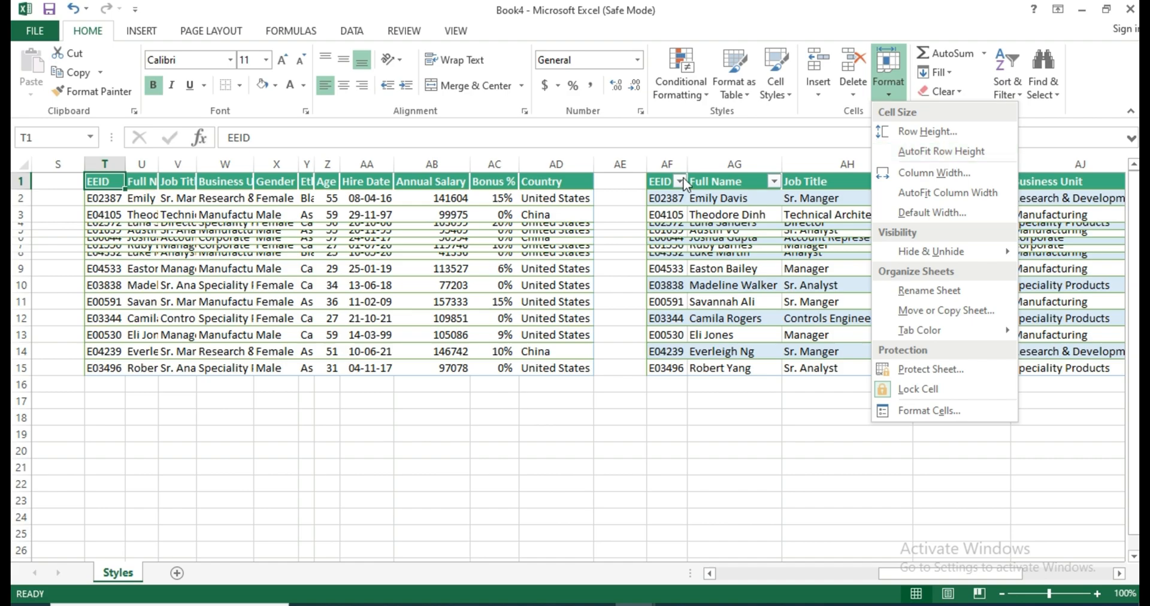
pyautogui.click(99, 160)
pyautogui.click(101, 162)
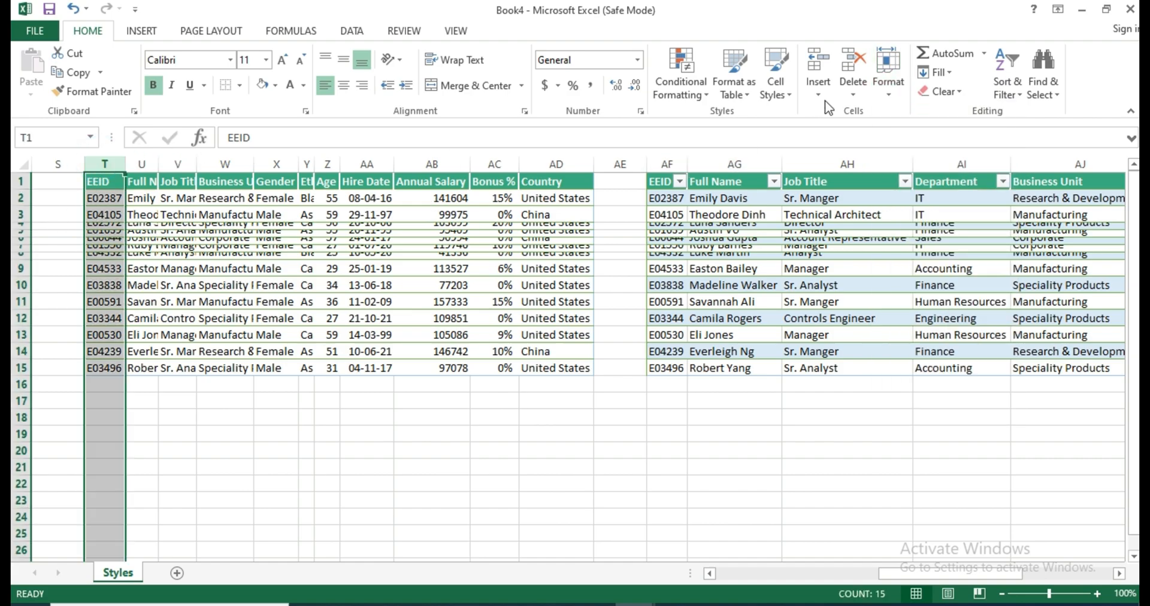
pyautogui.click(888, 78)
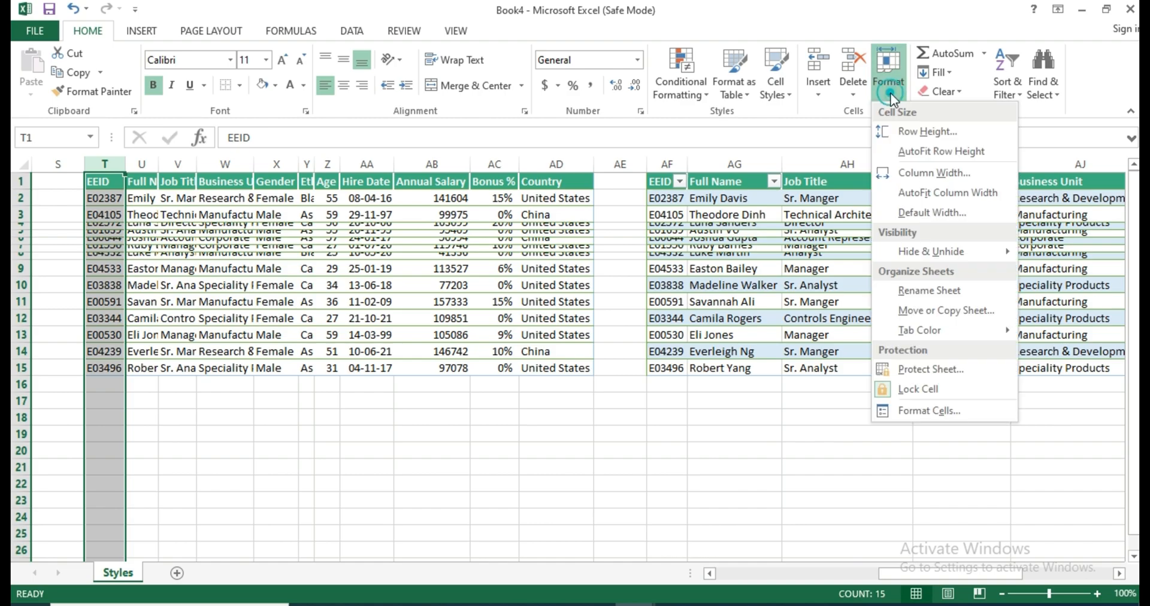
pyautogui.click(933, 153)
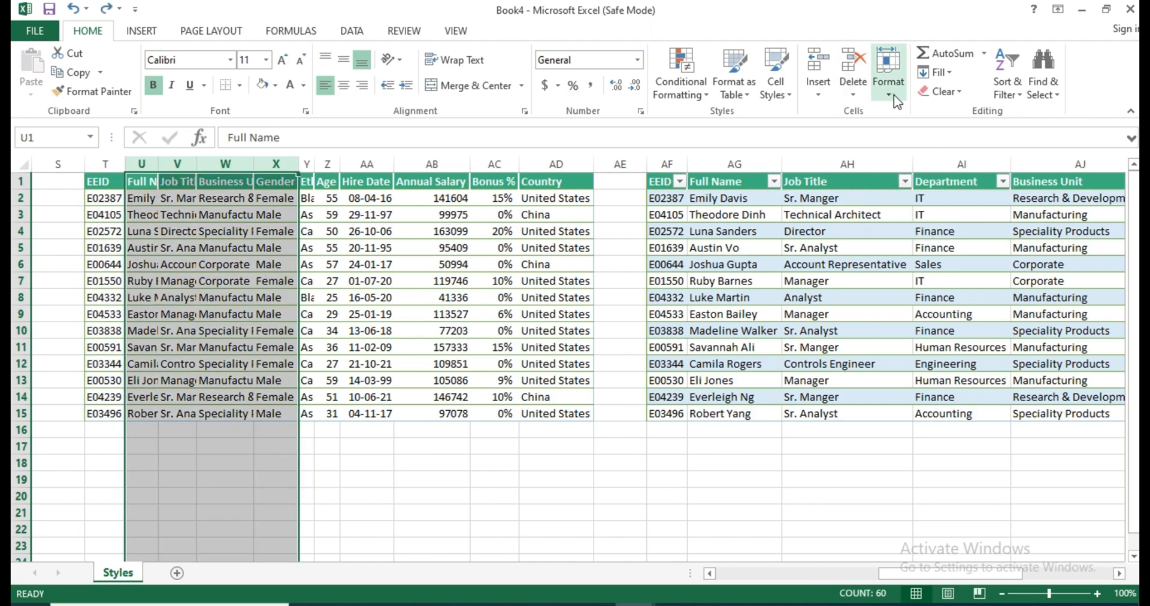
# Apply AutoFit Column Width to the selected columns U through X, Full Name to Gender, and deselect them.
pyautogui.click(894, 94)
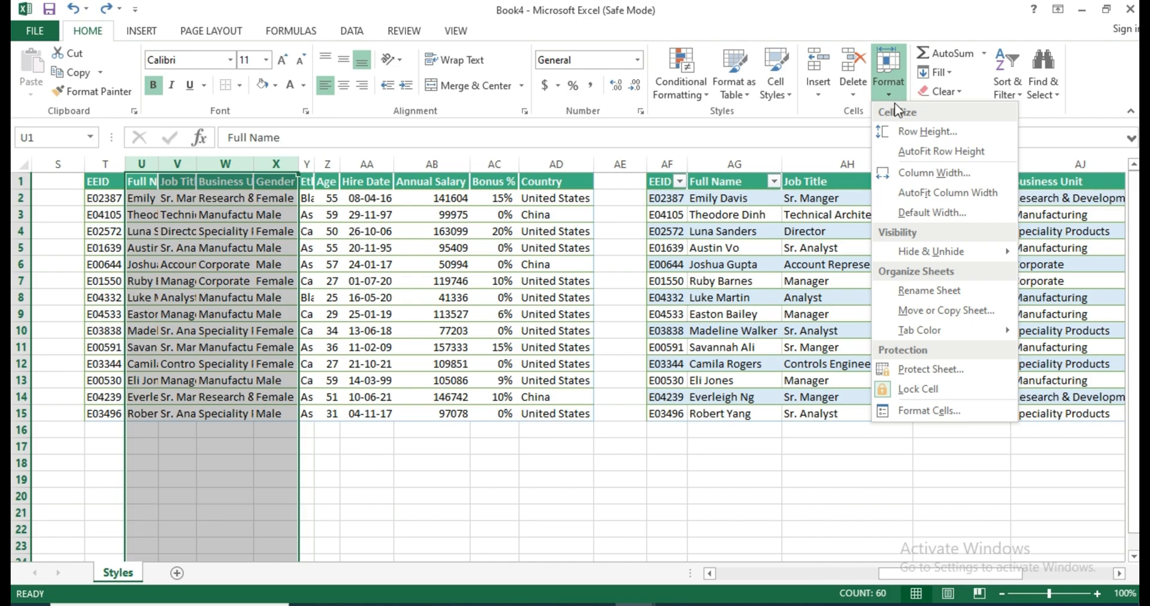
pyautogui.click(946, 192)
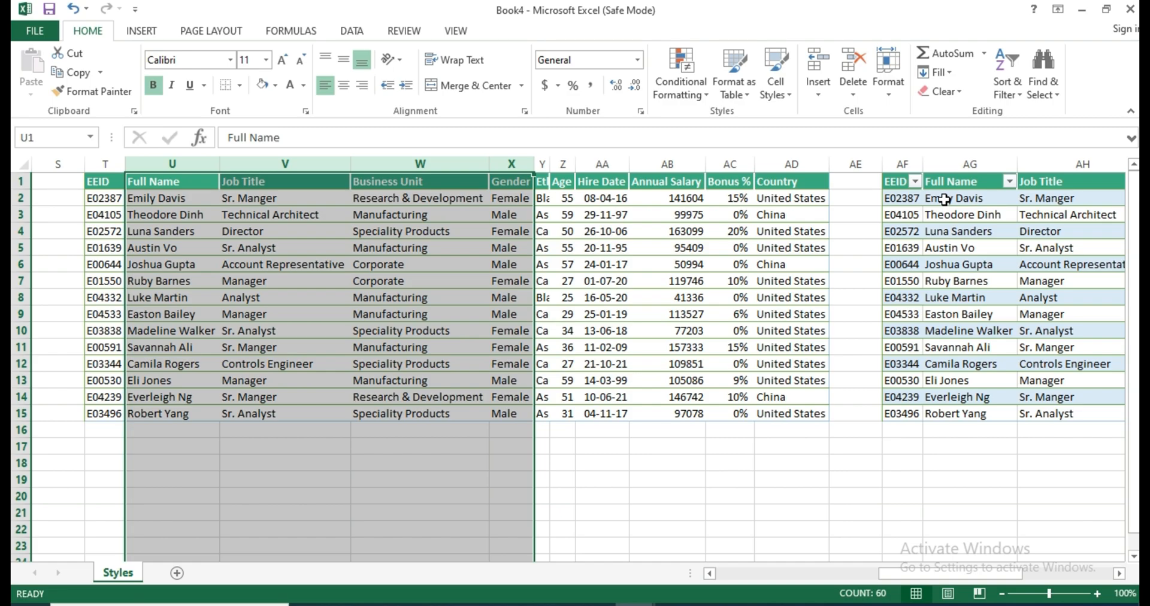
pyautogui.click(855, 232)
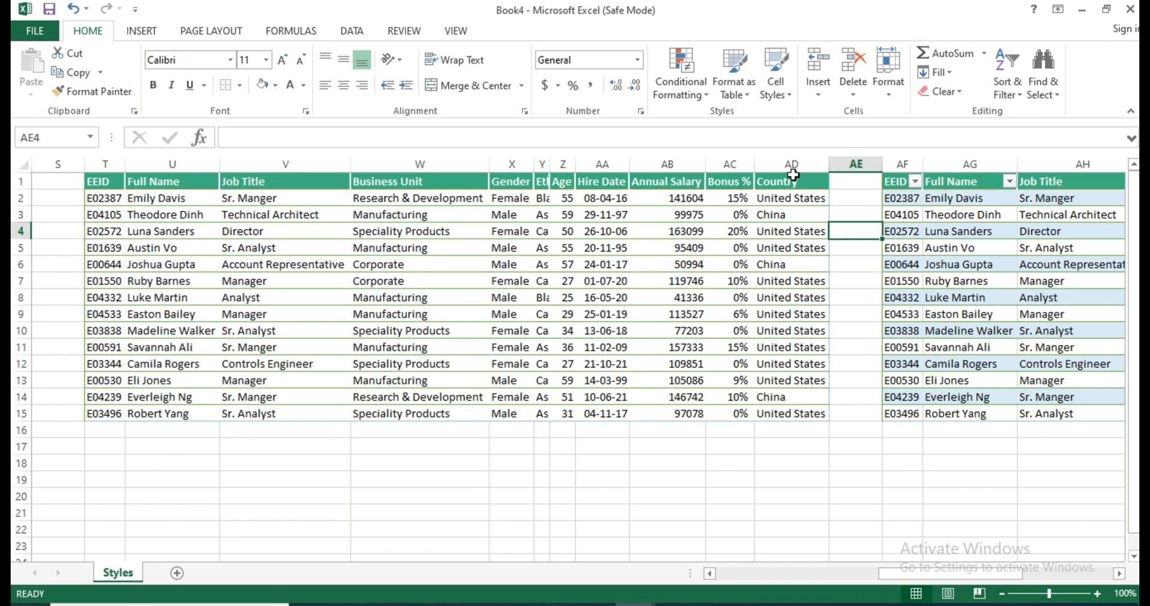
# Check the sheet's standard column width in the Default Width settings without changing it.
pyautogui.click(883, 98)
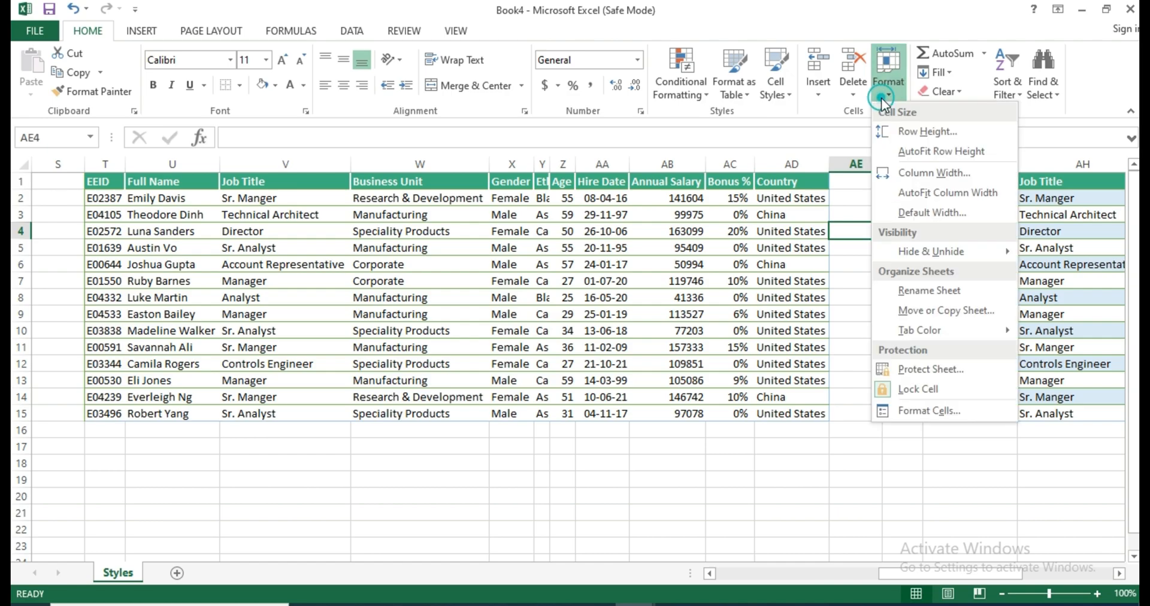
pyautogui.click(943, 212)
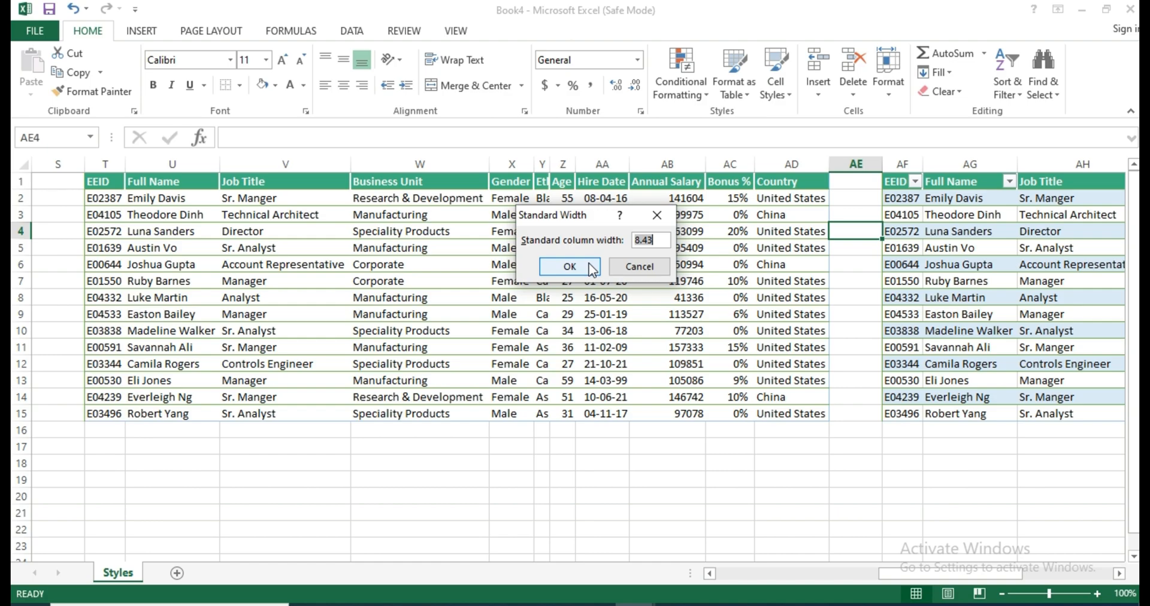
pyautogui.click(629, 267)
# Look through Sheet4, Sheet5 and Sheet6, and hide Sheet6 and Sheet5.
pyautogui.click(888, 72)
pyautogui.moveTo(946, 254)
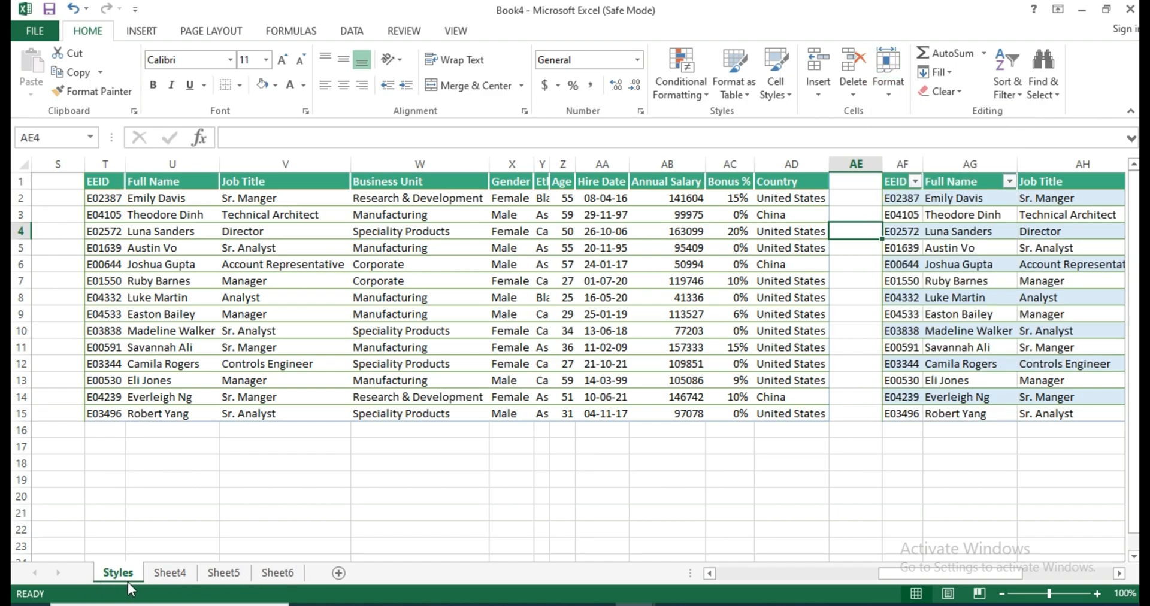
pyautogui.click(171, 575)
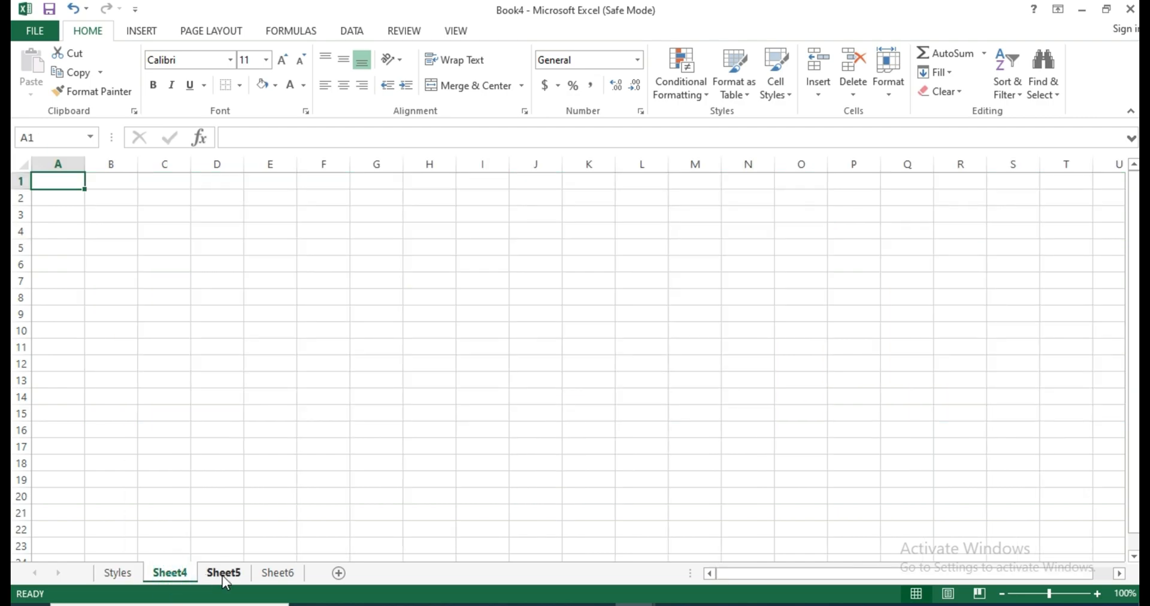
pyautogui.click(224, 575)
pyautogui.click(277, 576)
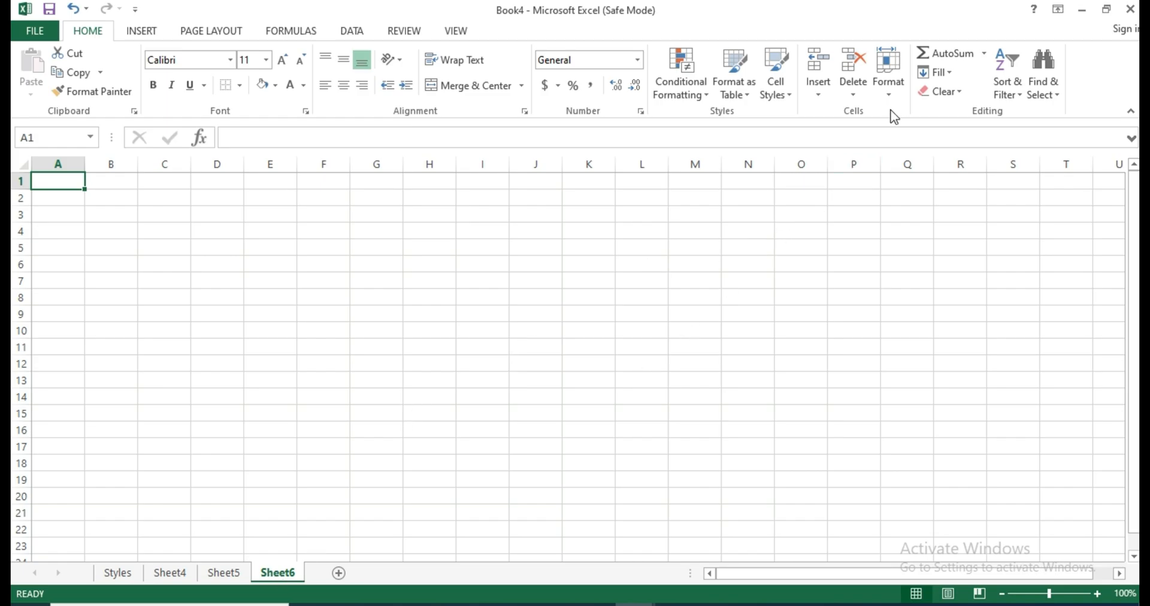
pyautogui.click(891, 93)
pyautogui.moveTo(979, 257)
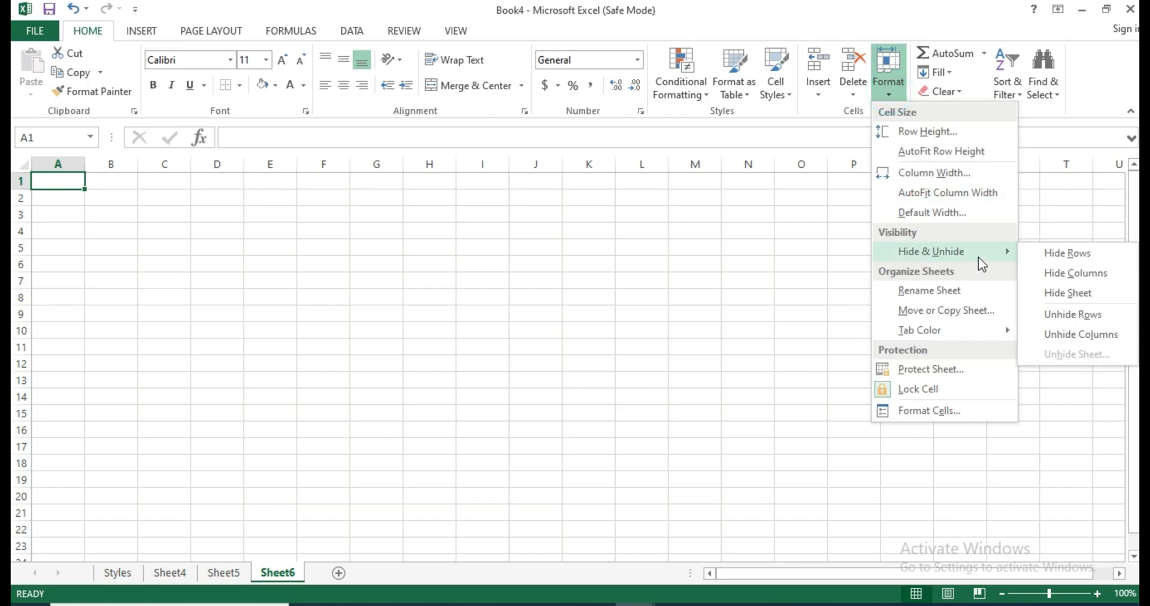
pyautogui.click(1075, 296)
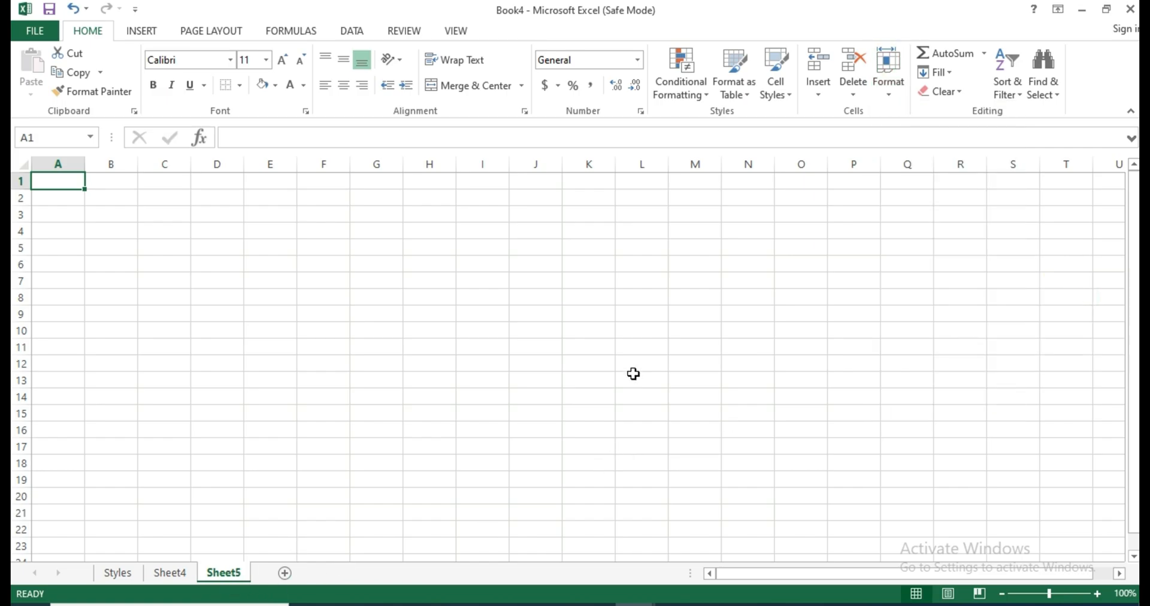
pyautogui.click(888, 84)
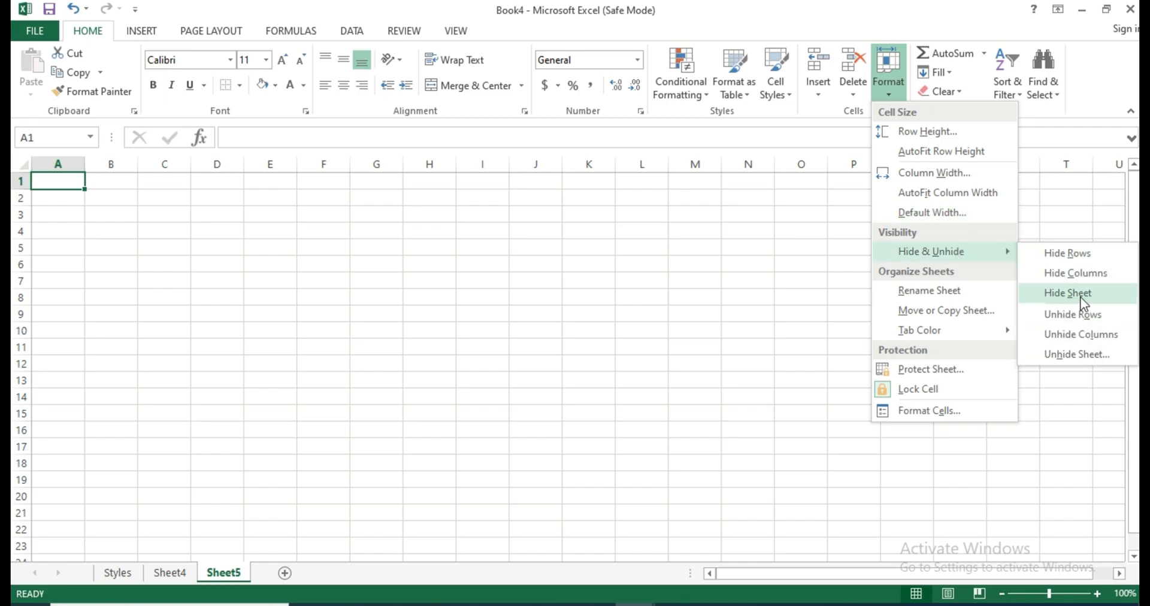
pyautogui.click(1082, 298)
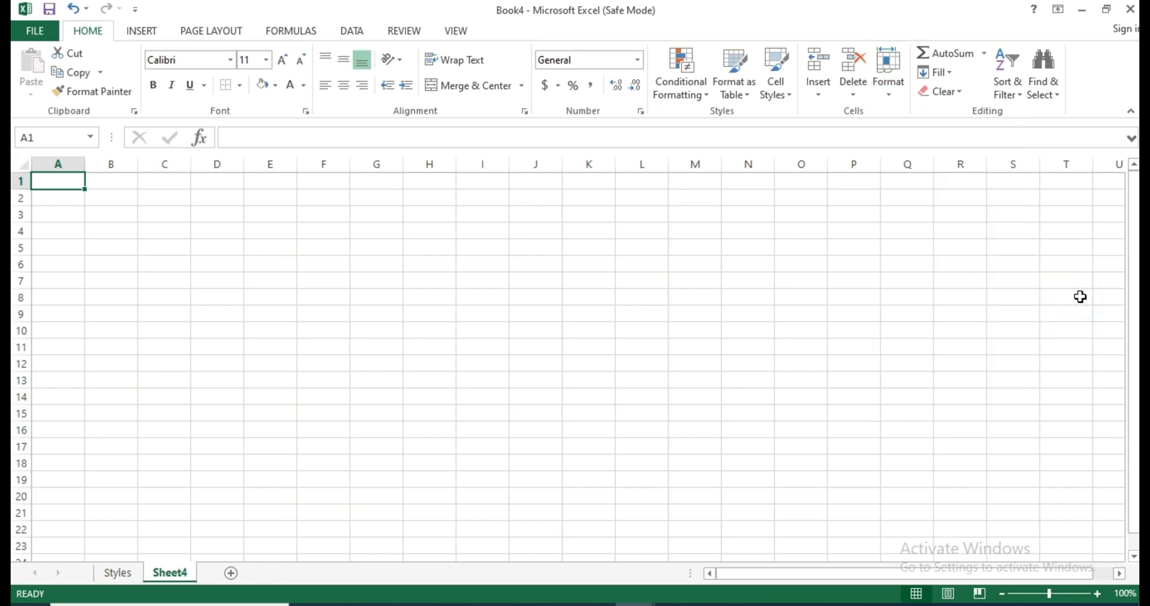
# Open the list of hidden sheets to see which ones can be unhidden.
pyautogui.click(887, 87)
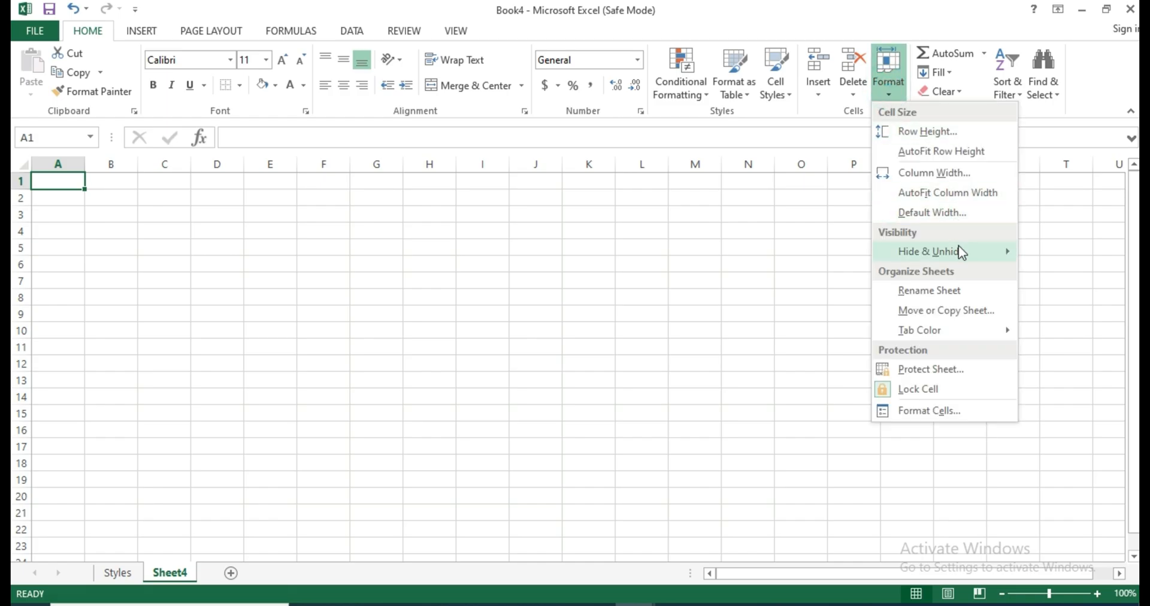
pyautogui.moveTo(960, 252)
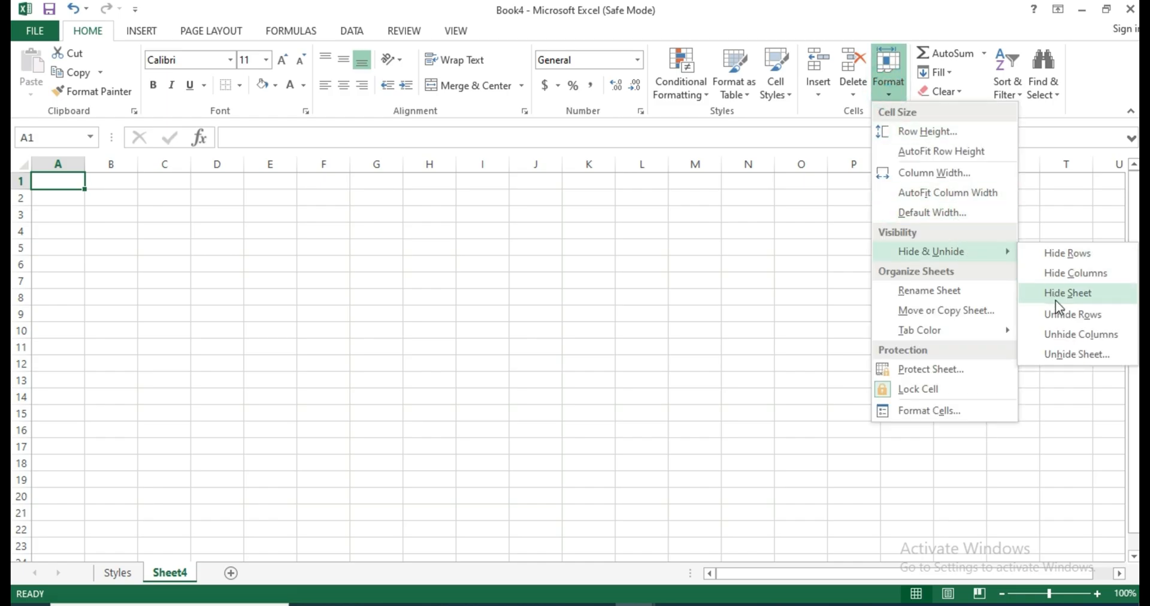
pyautogui.click(1073, 359)
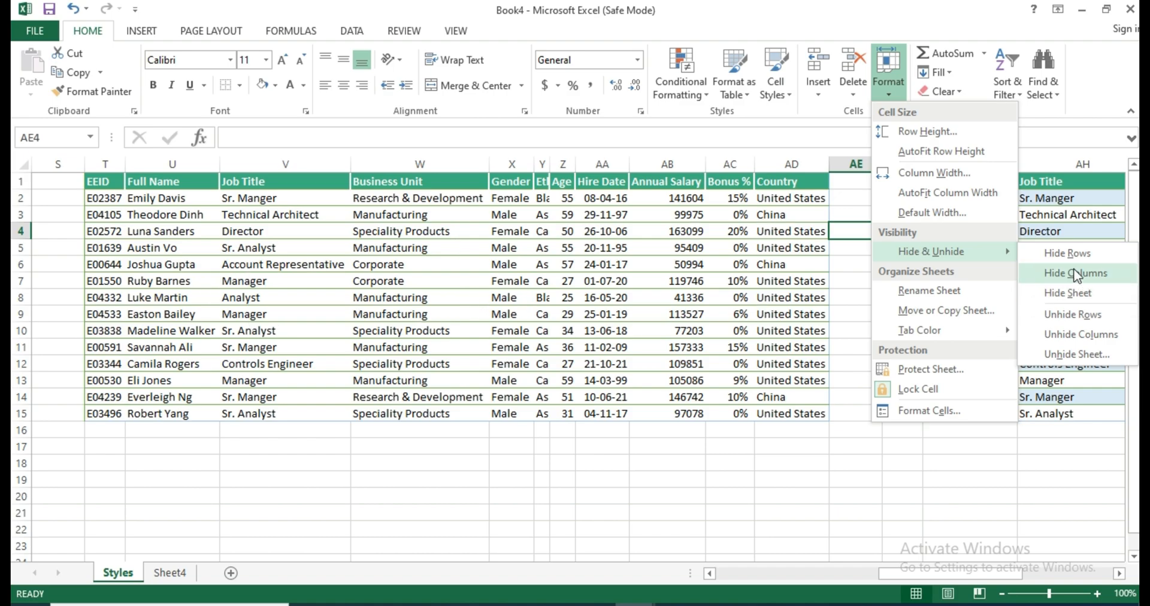
# Select rows 5 through 7 on the Styles sheet, hide them, and clear the selection.
pyautogui.click(138, 254)
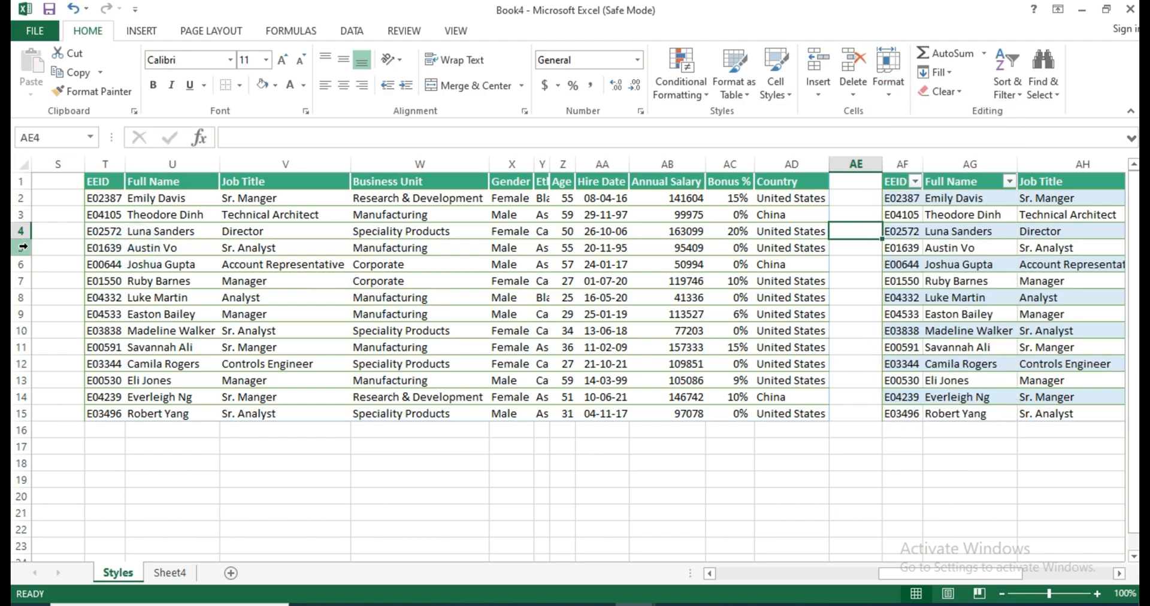
pyautogui.click(23, 247)
pyautogui.press('Return')
pyautogui.press('Down')
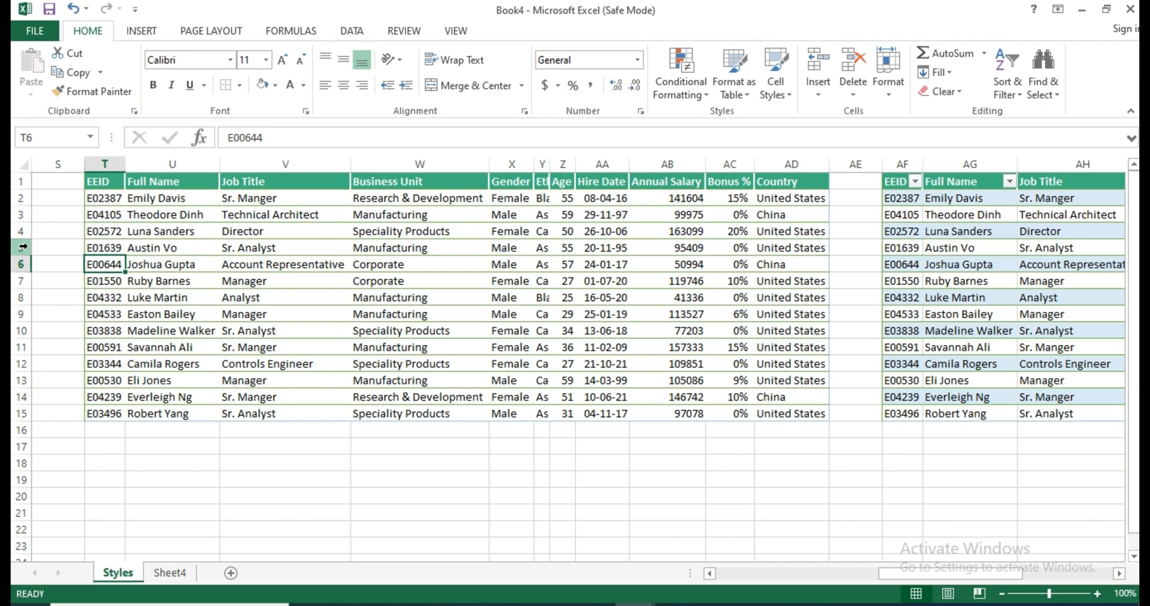
pyautogui.moveTo(23, 247); pyautogui.dragTo(22, 281)
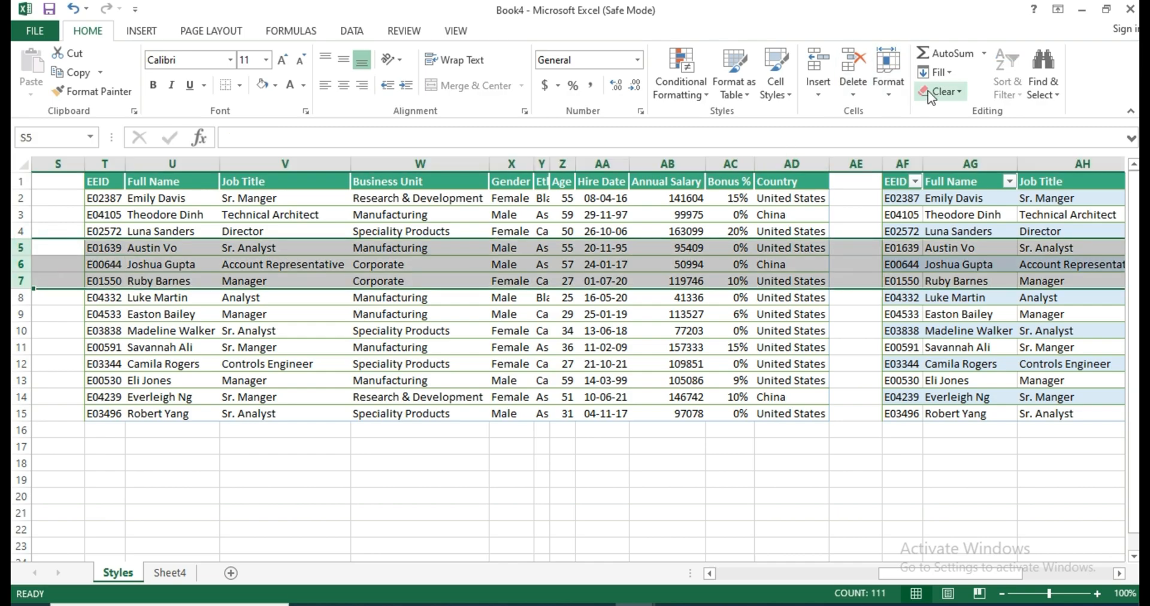
pyautogui.click(888, 72)
pyautogui.moveTo(958, 253)
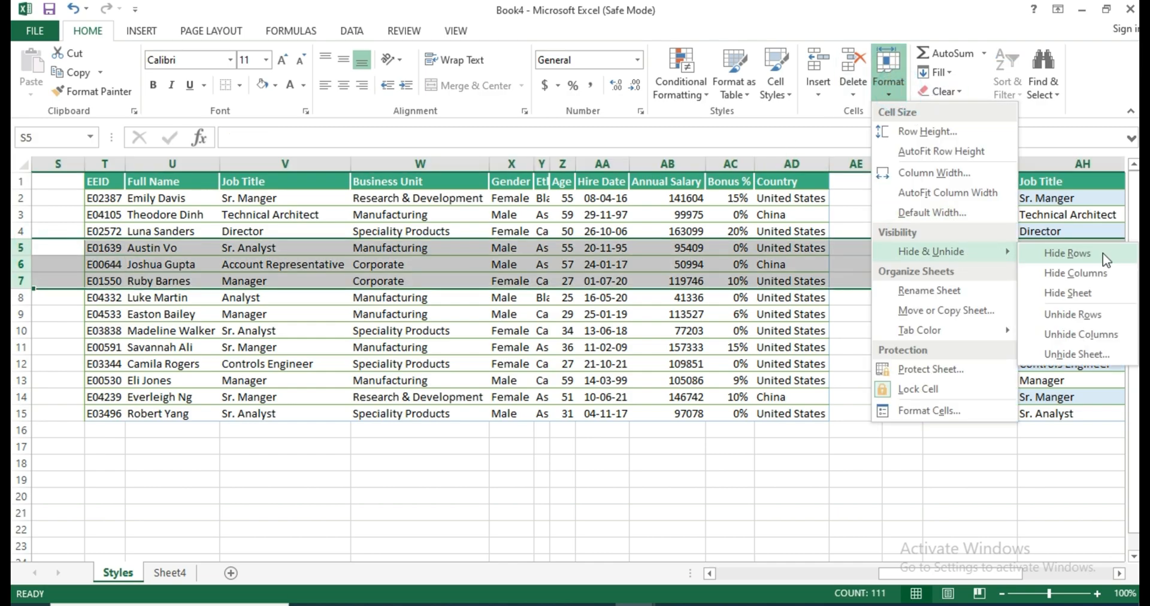
pyautogui.click(1094, 253)
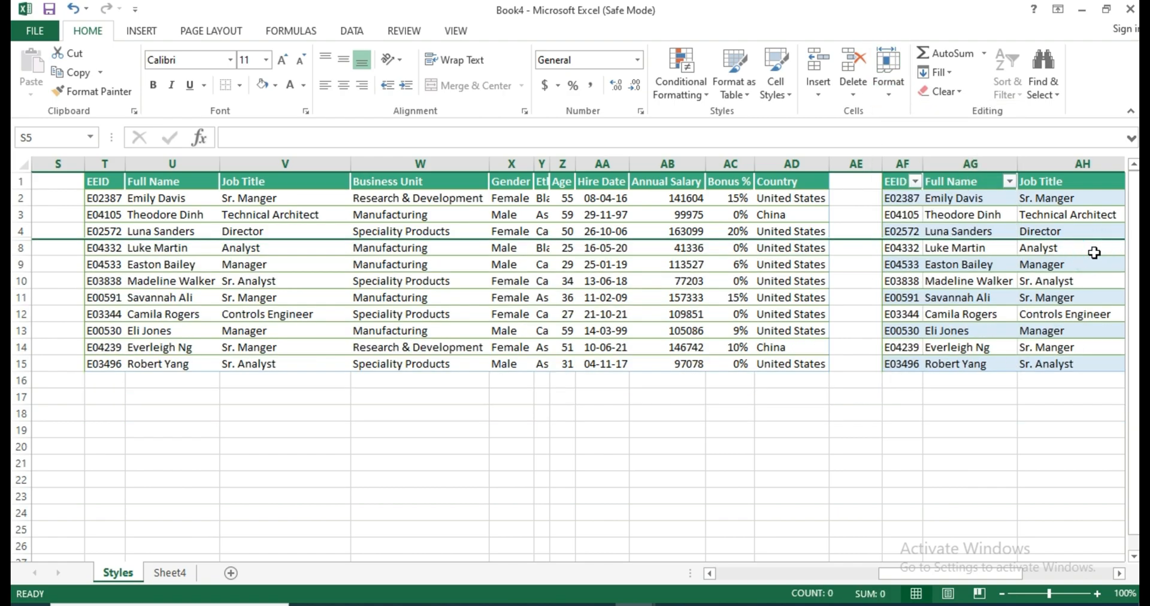
pyautogui.click(118, 219)
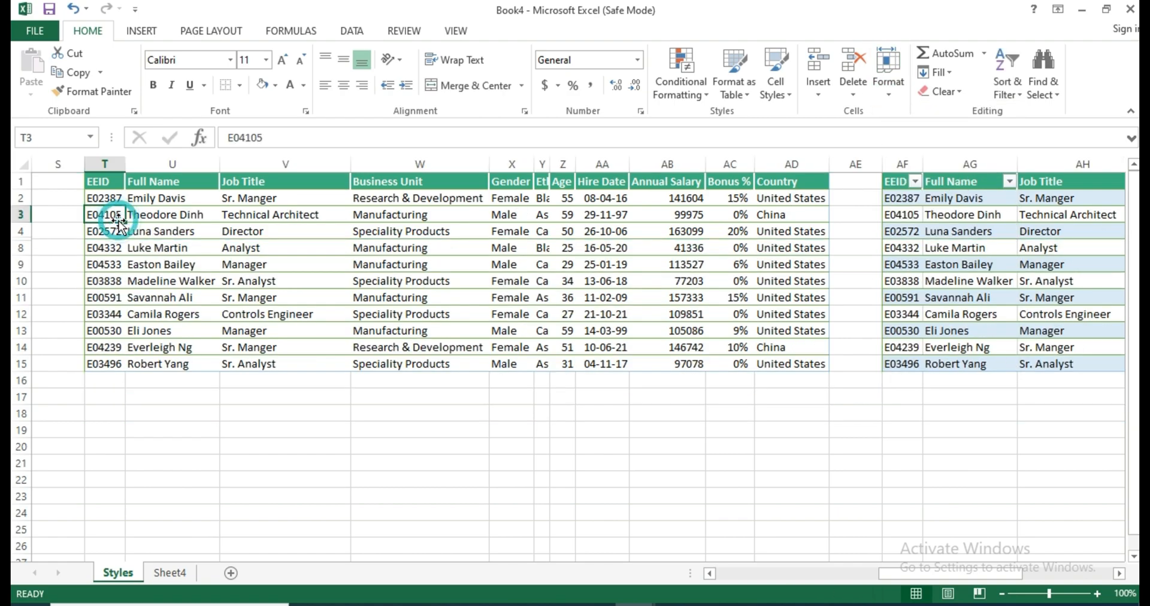
# Hide columns V and W, Job Title and Business Unit, in the first employee table and deselect them.
pyautogui.moveTo(304, 162); pyautogui.dragTo(432, 161)
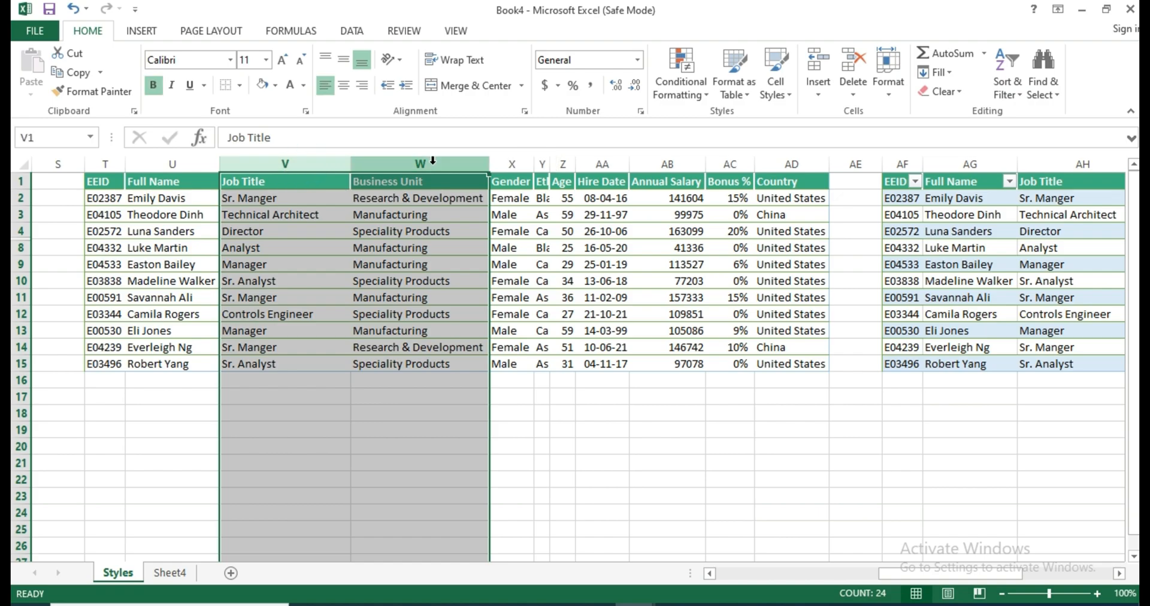
pyautogui.click(885, 91)
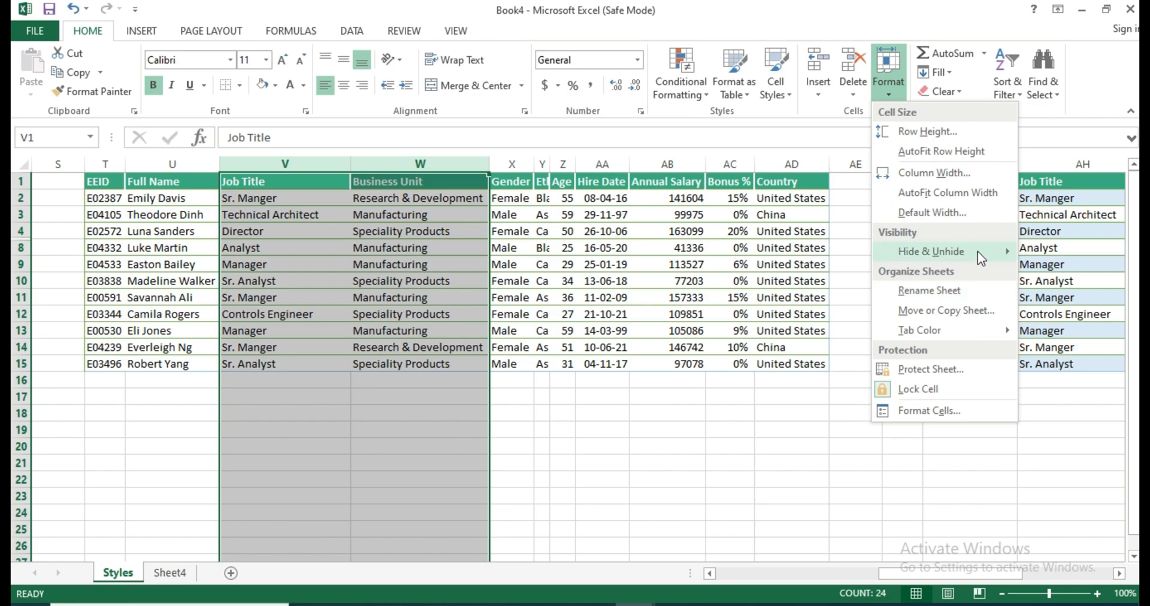
pyautogui.moveTo(977, 250)
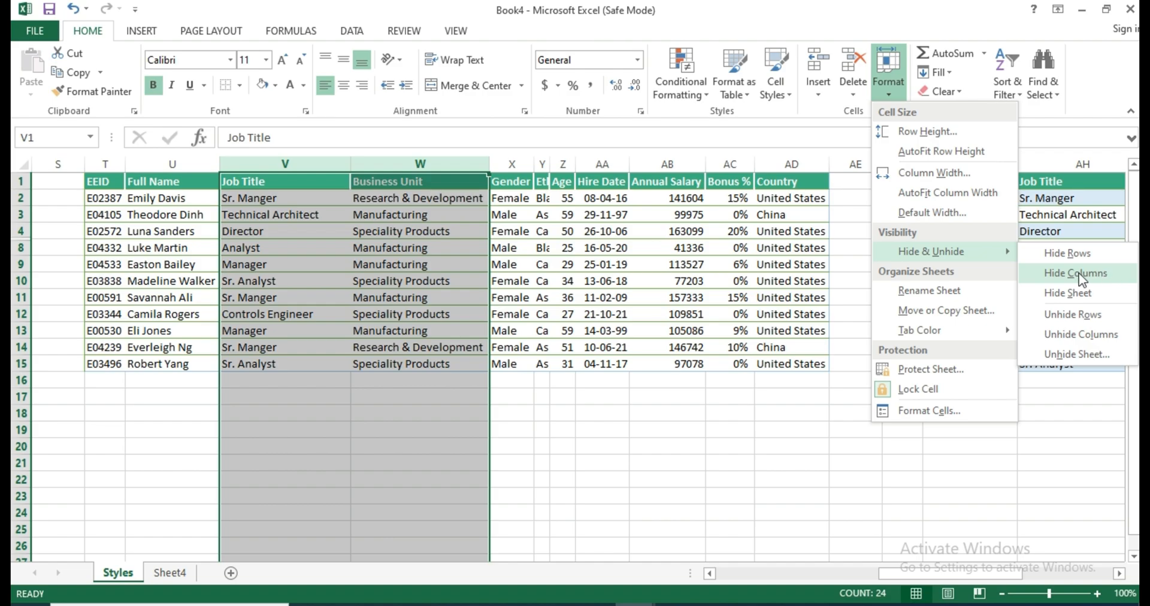
pyautogui.click(1051, 276)
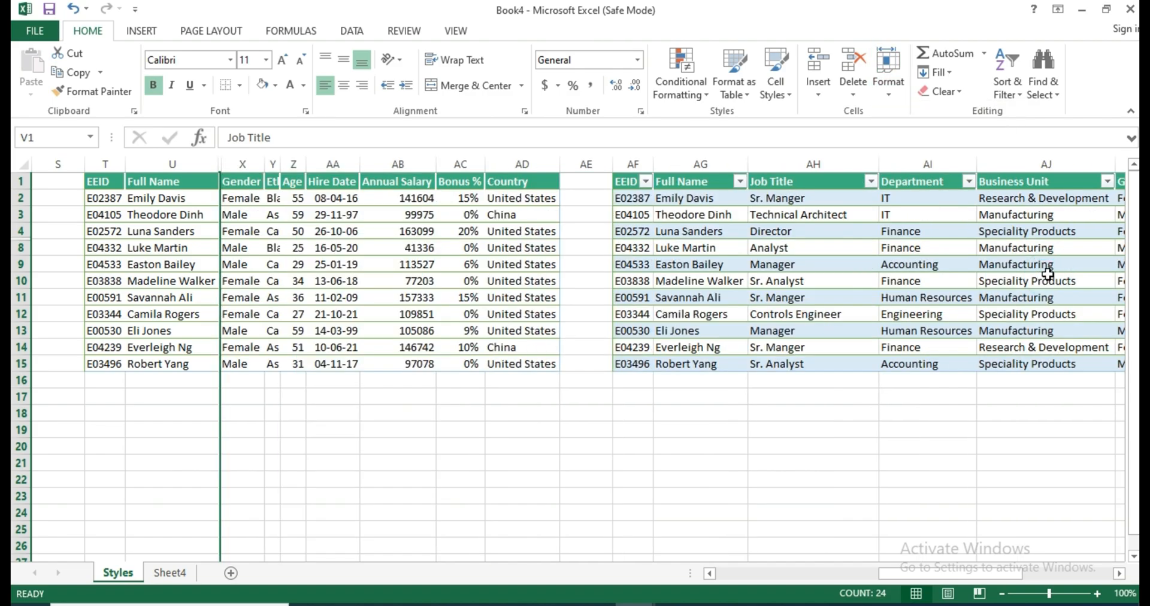
pyautogui.click(213, 247)
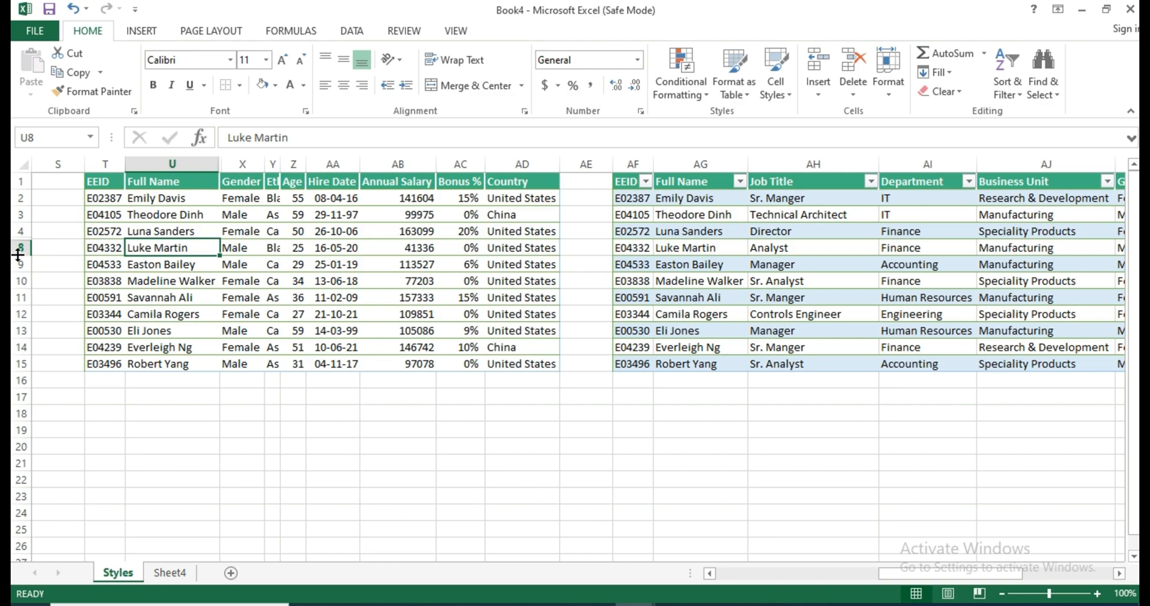
# Select rows 3 through 13 around the hidden rows and unhide rows 5 through 7.
pyautogui.moveTo(18, 216); pyautogui.dragTo(18, 336)
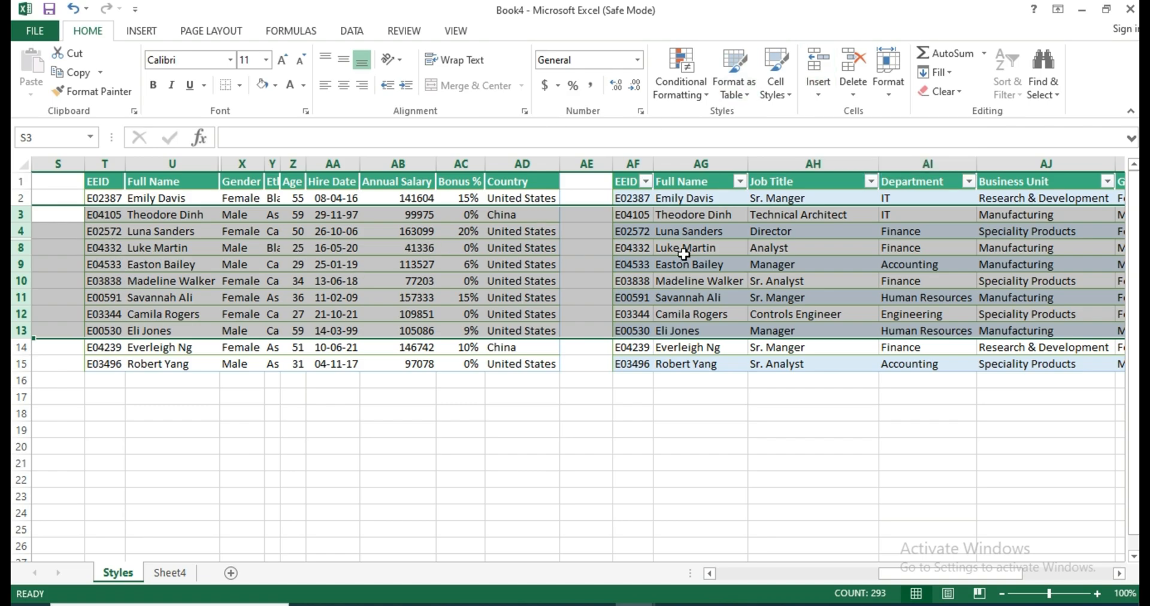
pyautogui.click(890, 98)
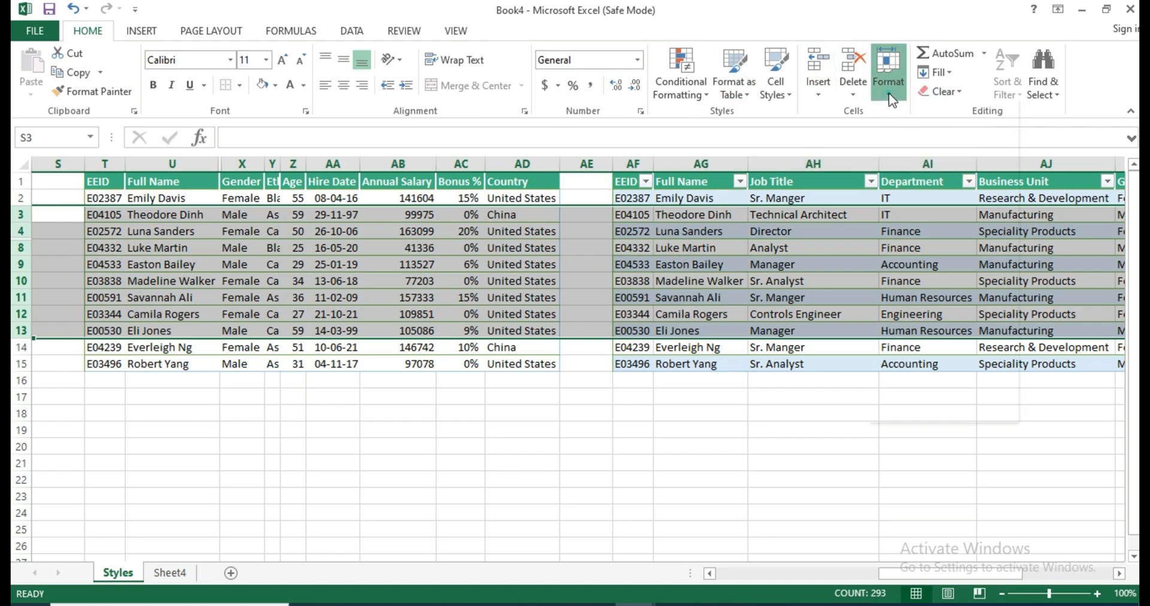
pyautogui.moveTo(997, 251)
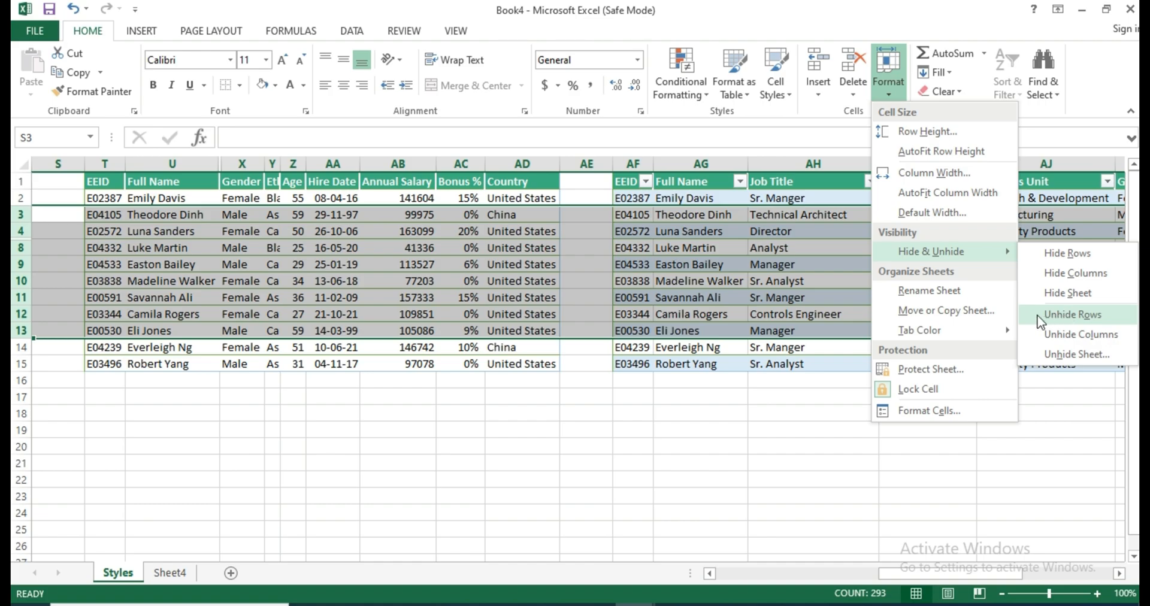
pyautogui.click(1072, 314)
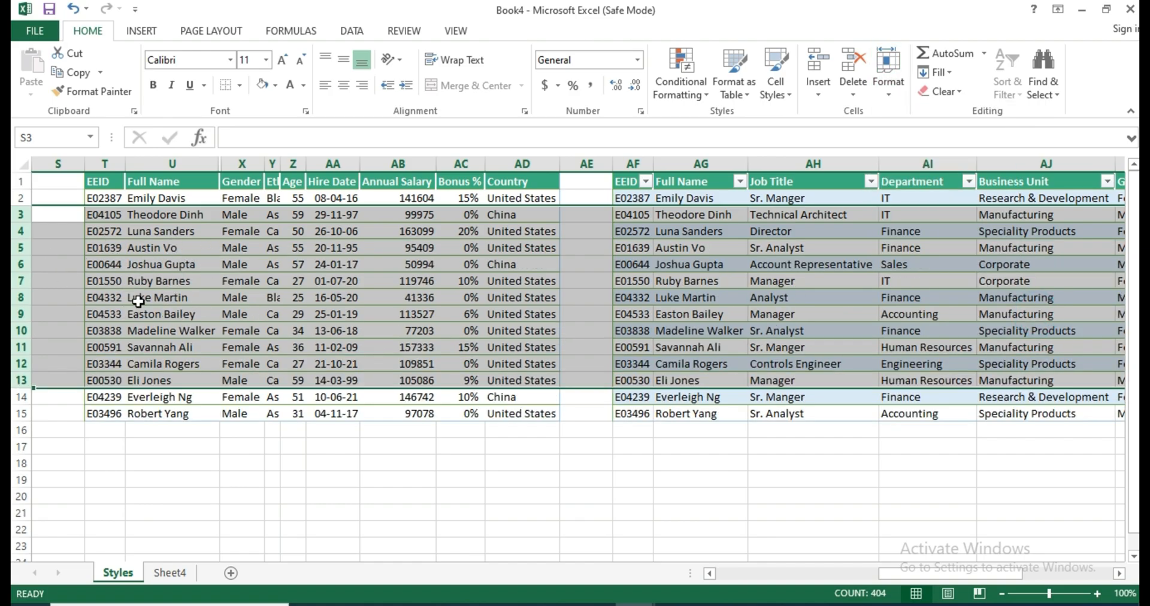
# Select columns U through AA, unhide the Job Title and Business Unit columns between them, and deselect.
pyautogui.click(182, 163)
pyautogui.moveTo(239, 162); pyautogui.dragTo(332, 162)
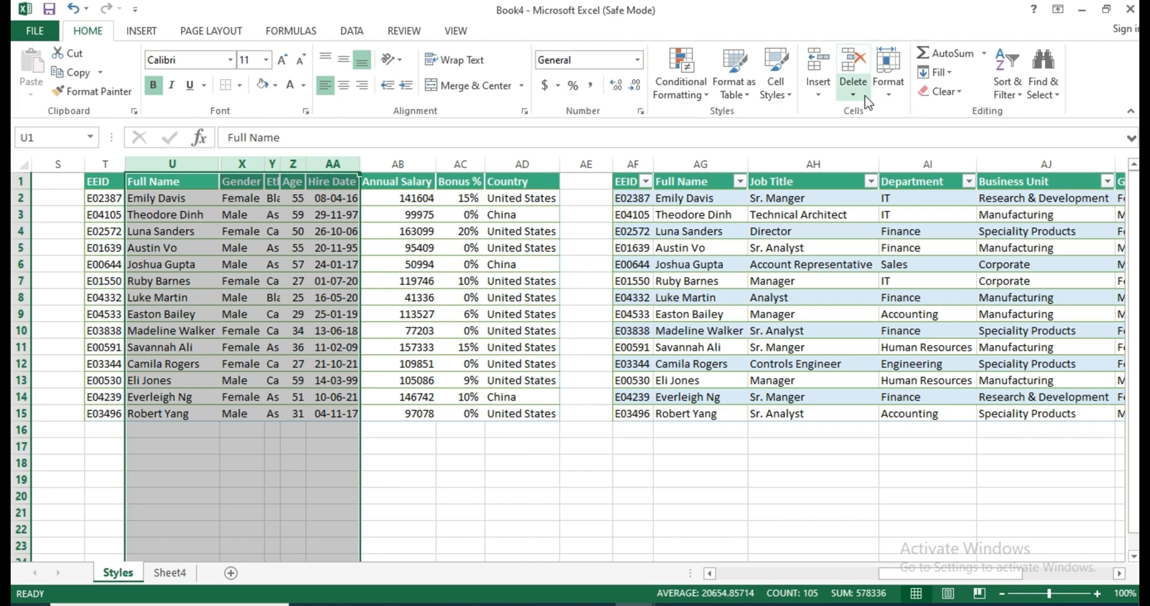
pyautogui.click(887, 97)
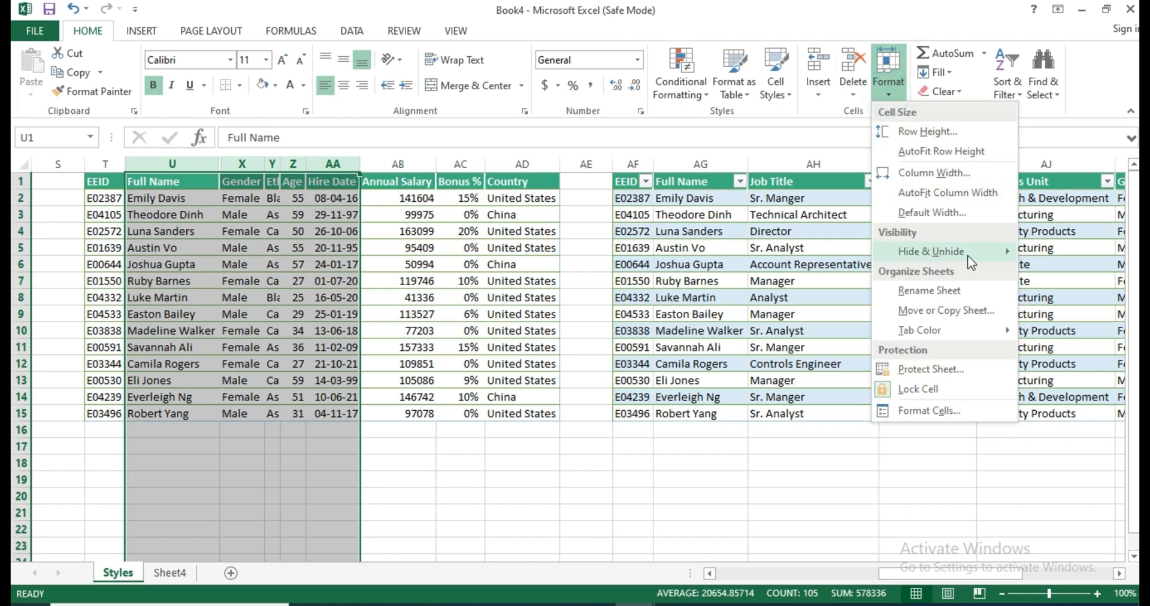
pyautogui.moveTo(968, 253)
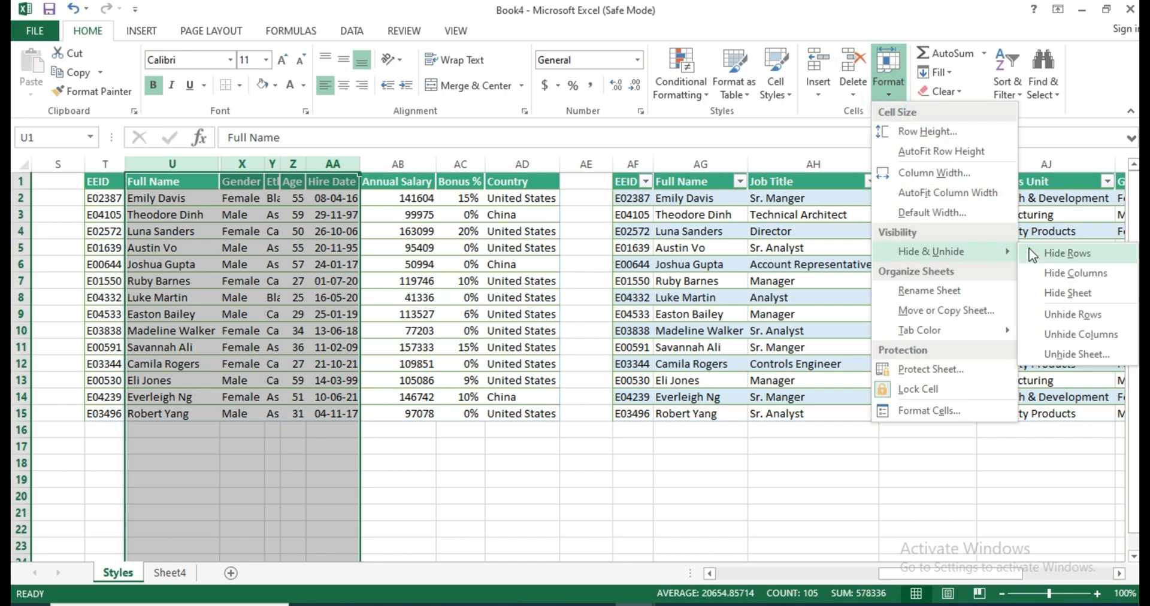
pyautogui.click(1085, 336)
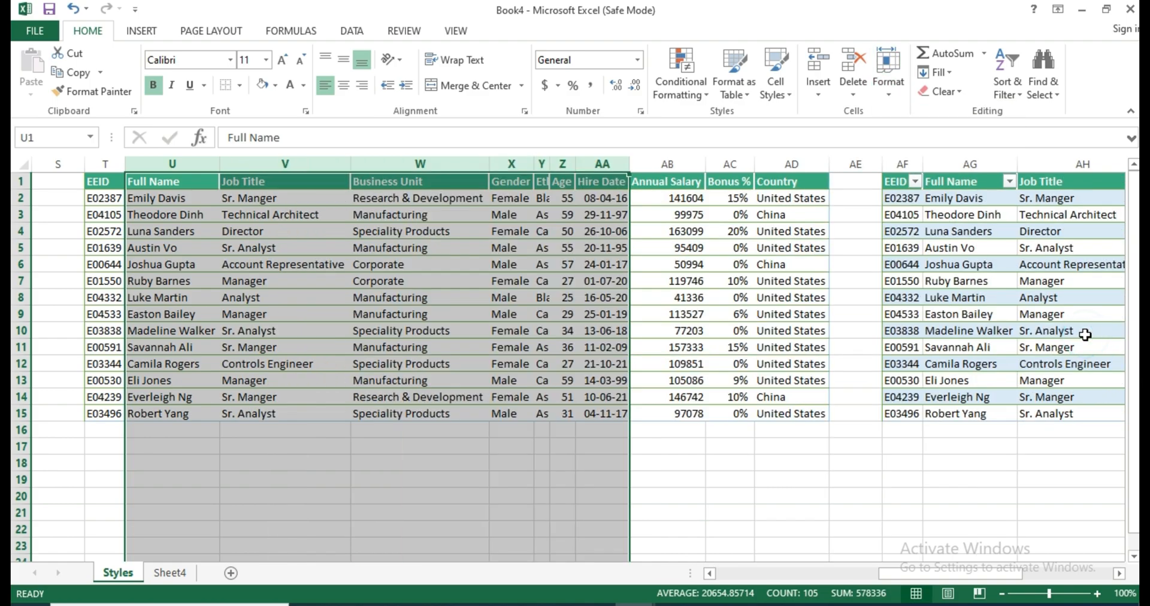
pyautogui.click(378, 280)
# Switch to Sheet4 and rename it rrrrrttttyyuuhyg with the Rename Sheet option.
pyautogui.click(888, 71)
pyautogui.moveTo(993, 253)
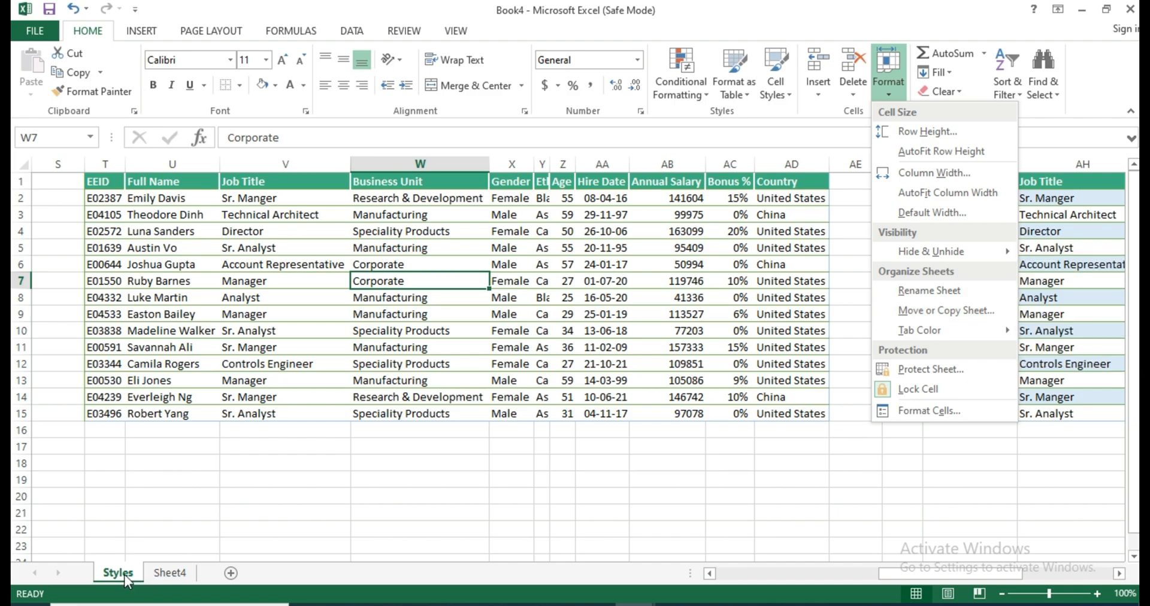
pyautogui.click(171, 573)
pyautogui.click(171, 574)
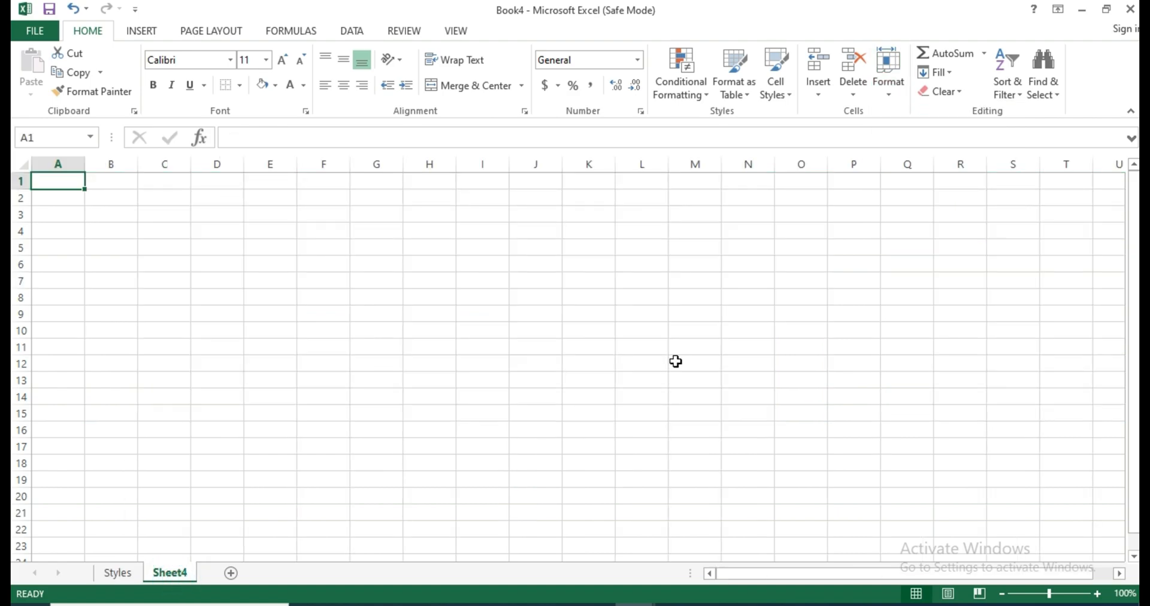
pyautogui.click(895, 99)
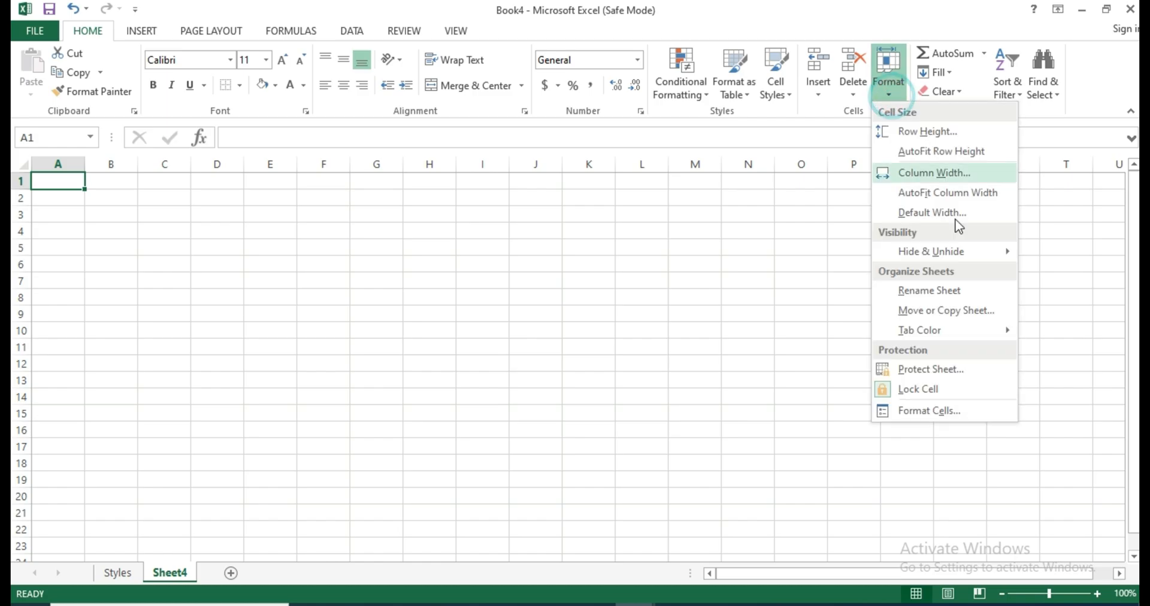
pyautogui.click(962, 291)
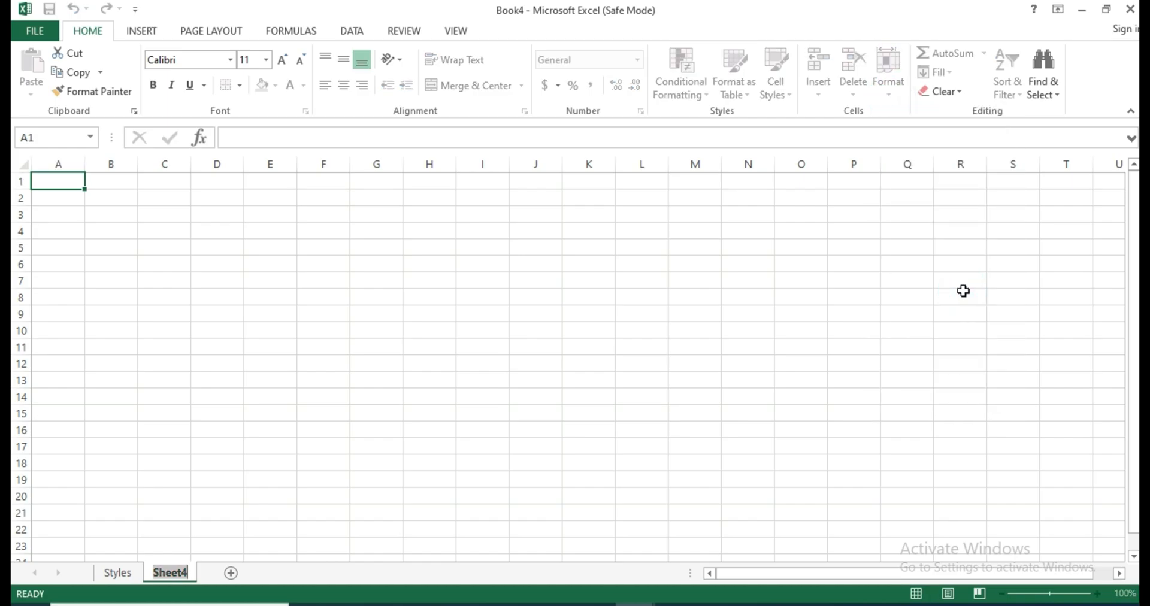
pyautogui.write('rrrrrttttyyuuhyg')
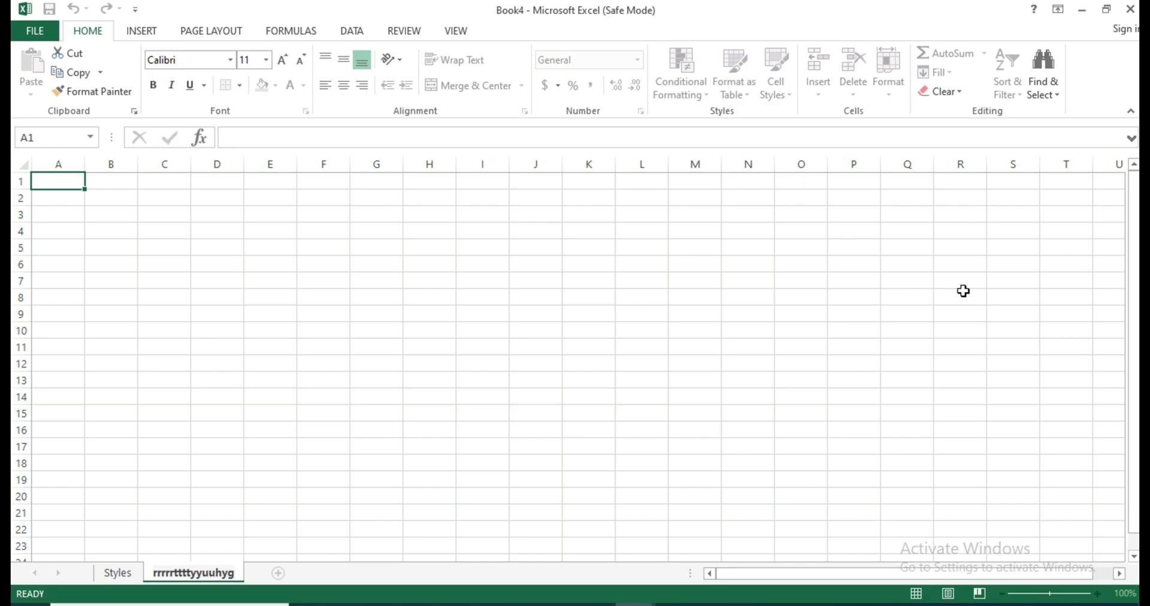
pyautogui.press('Return')
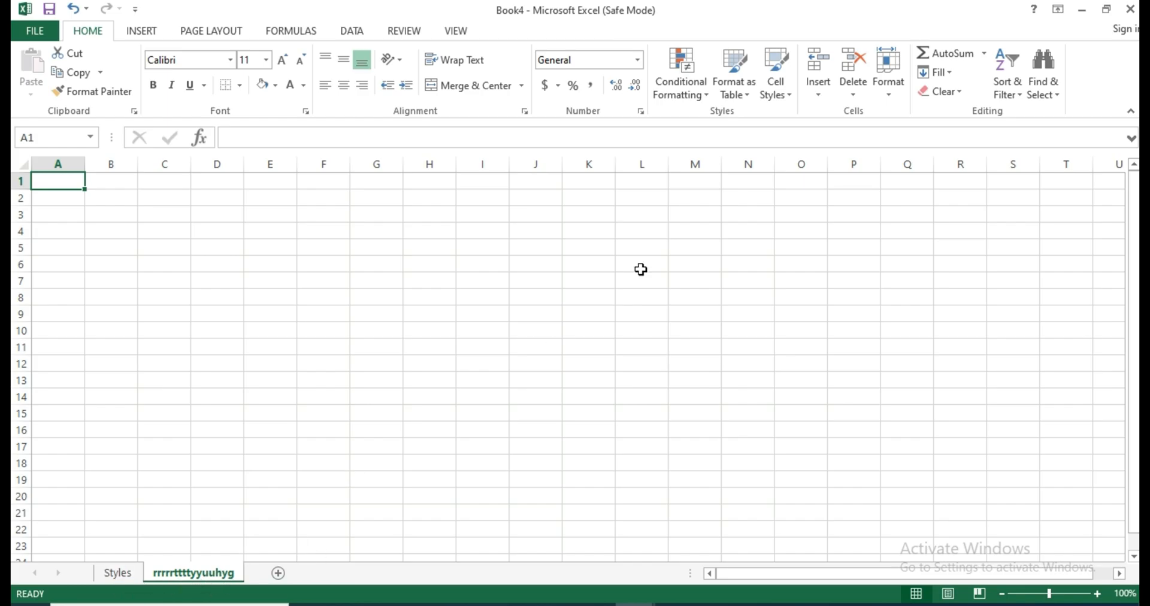
# Rename the rrrrrttttyyuuhyg sheet to sheet0 directly from its sheet tab.
pyautogui.click(889, 96)
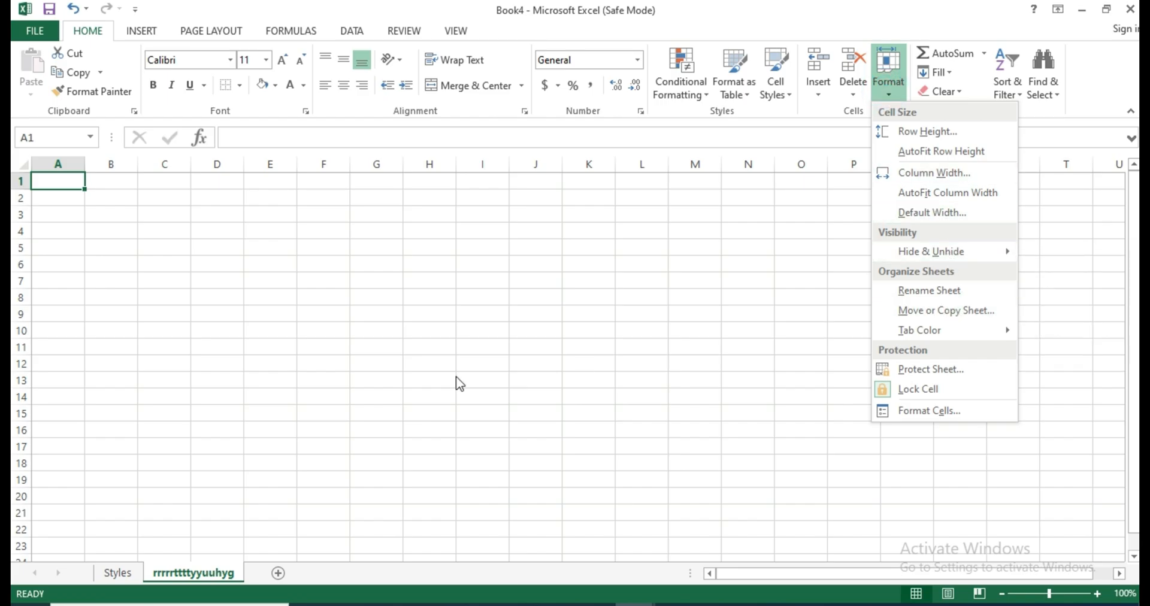
pyautogui.click(178, 576)
pyautogui.rightClick(177, 576)
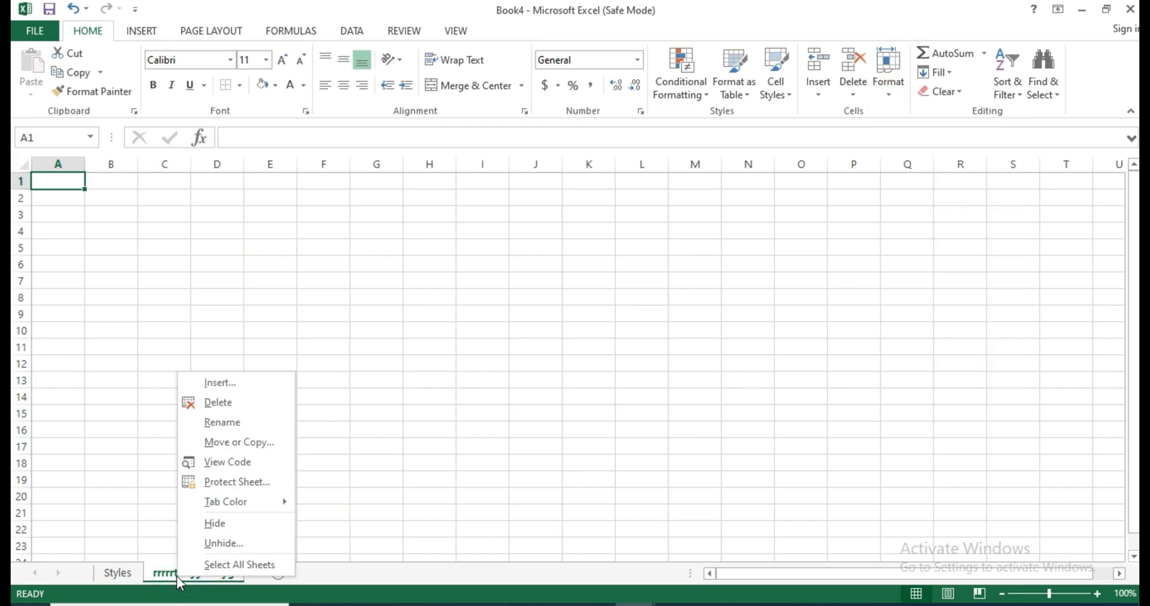
pyautogui.click(138, 447)
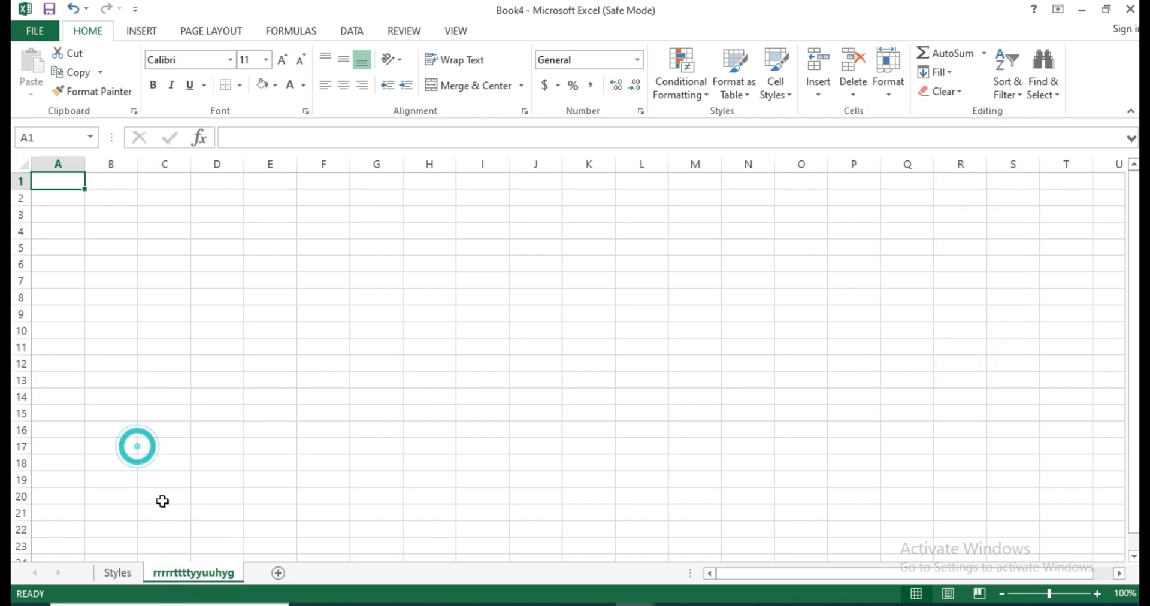
pyautogui.click(177, 570)
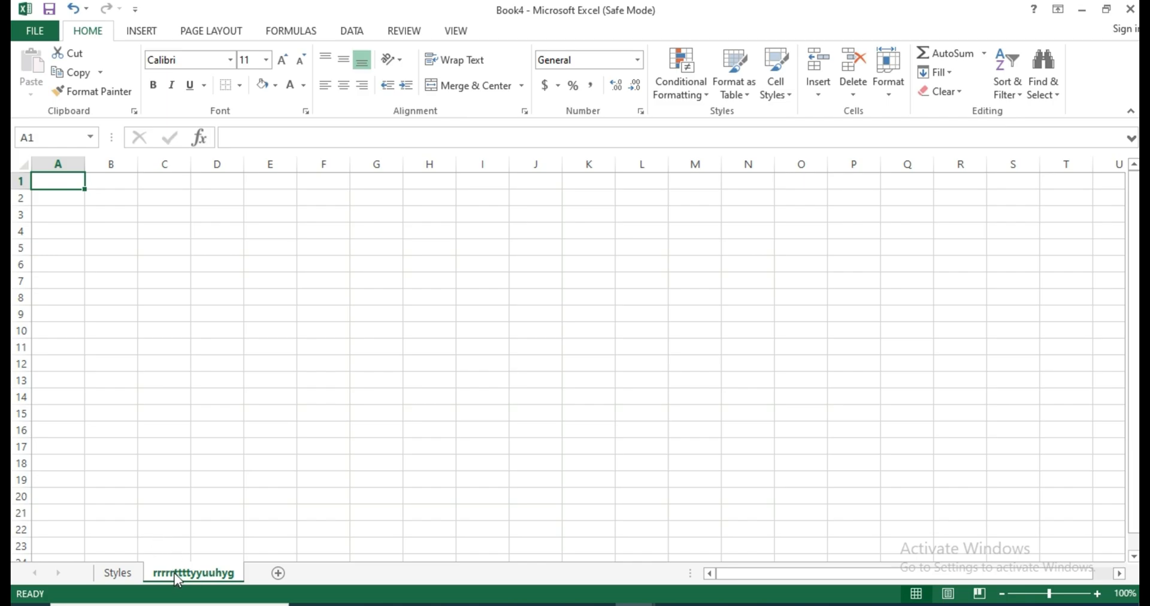
pyautogui.rightClick(174, 573)
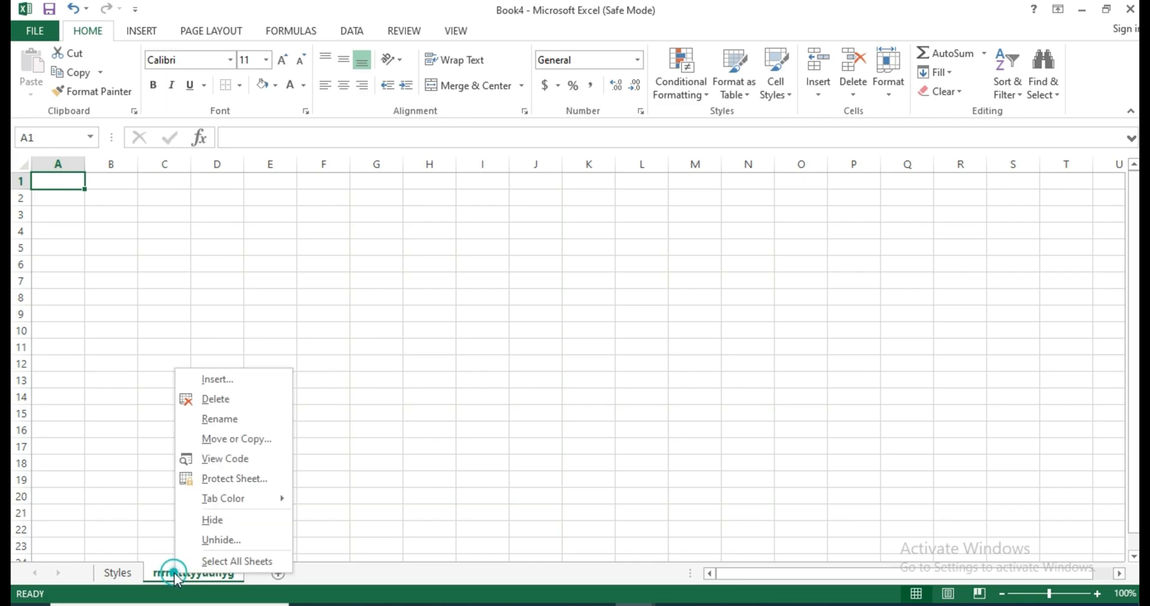
pyautogui.click(222, 425)
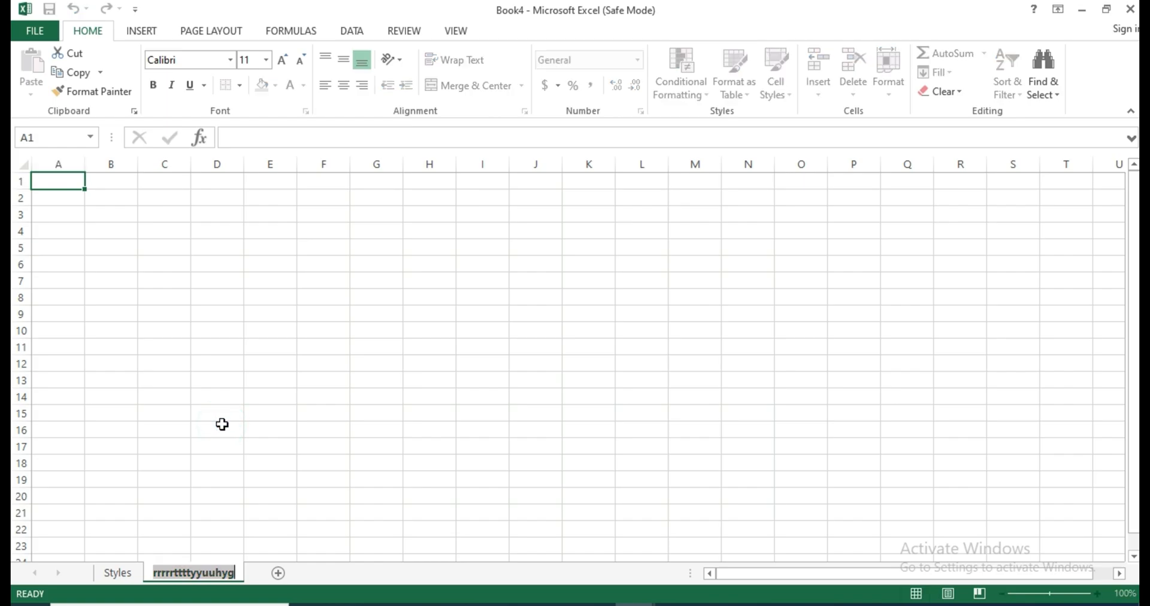
pyautogui.write('sh')
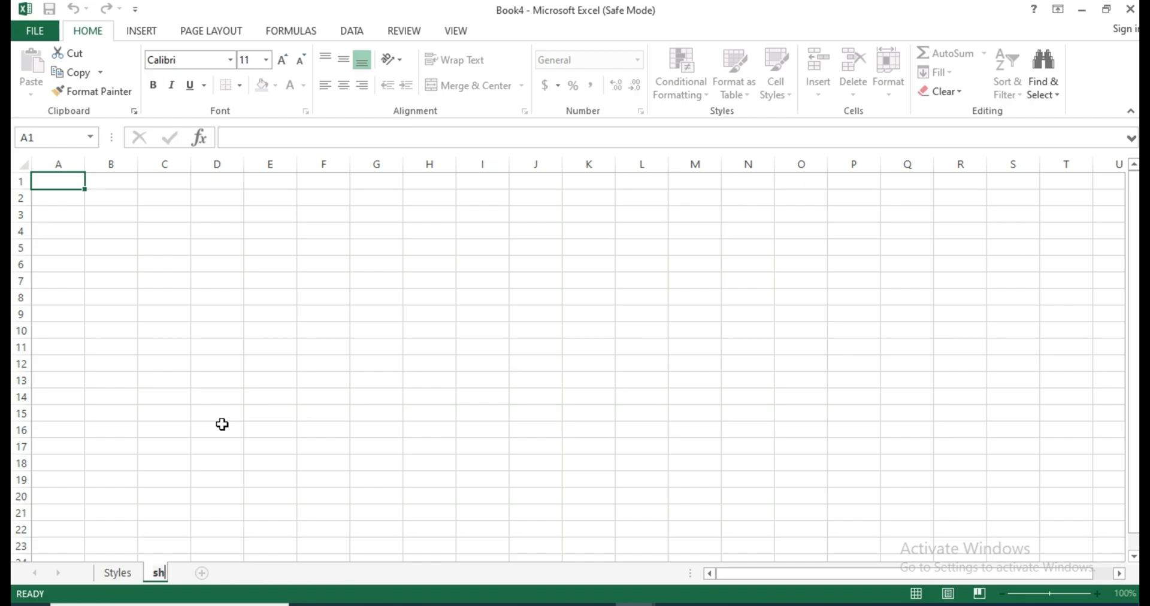
pyautogui.write('eet0')
pyautogui.press('Return')
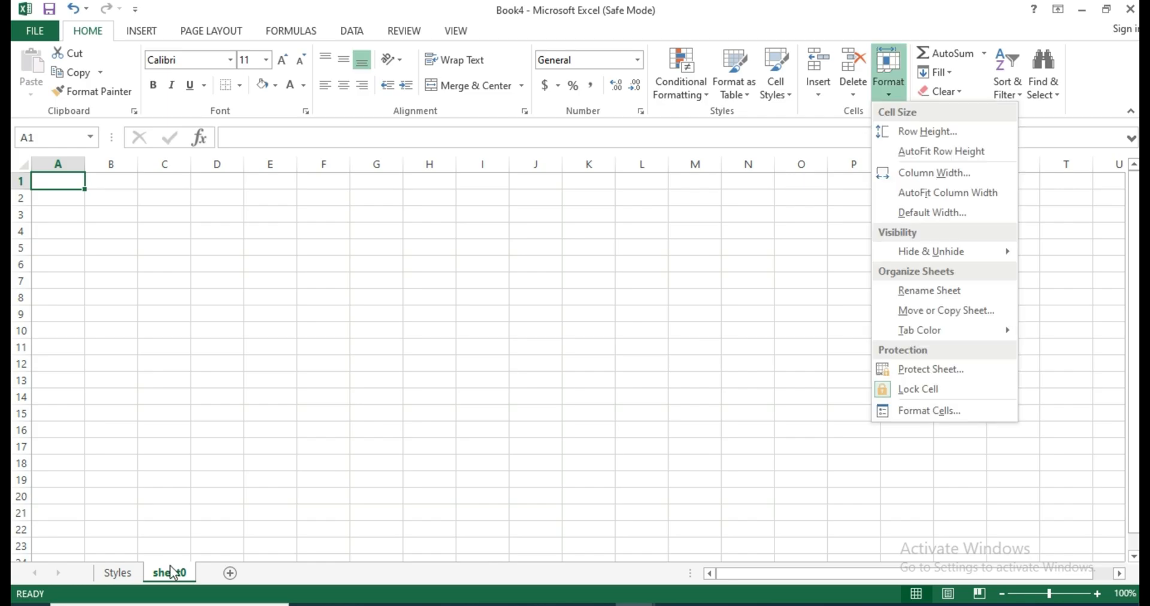
# Delete the sheet0 worksheet from the workbook.
pyautogui.click(171, 567)
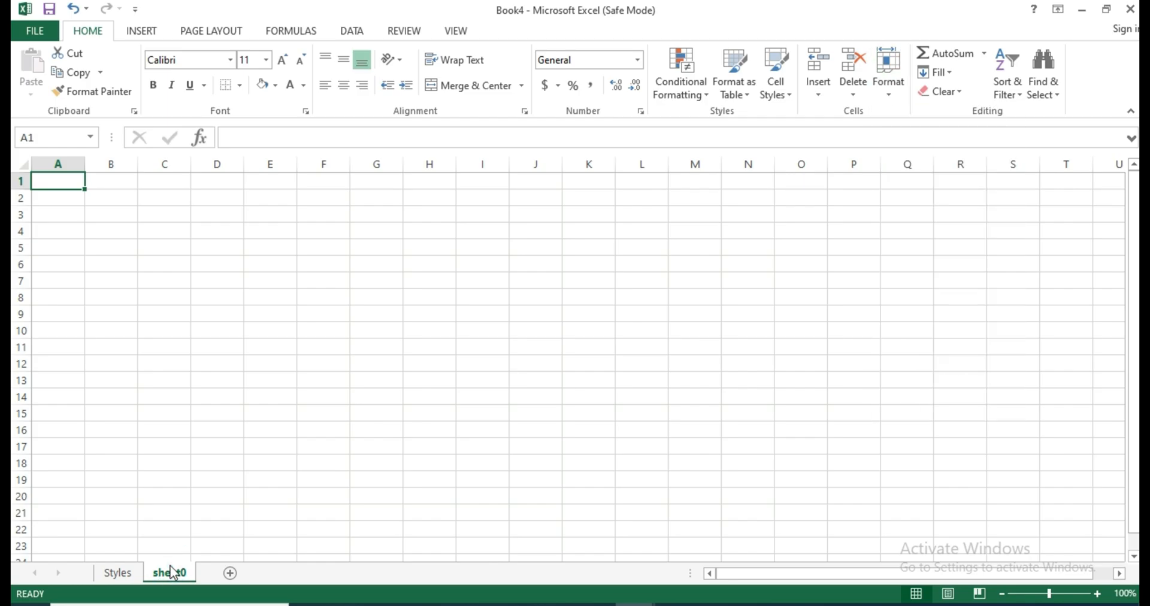
pyautogui.rightClick(170, 565)
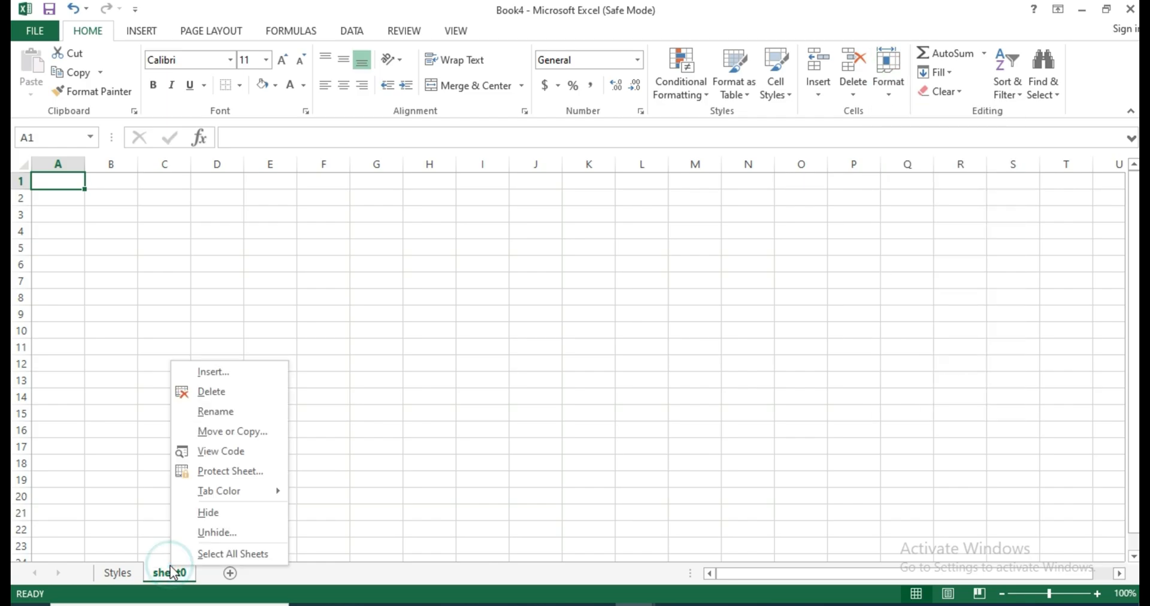
pyautogui.click(214, 394)
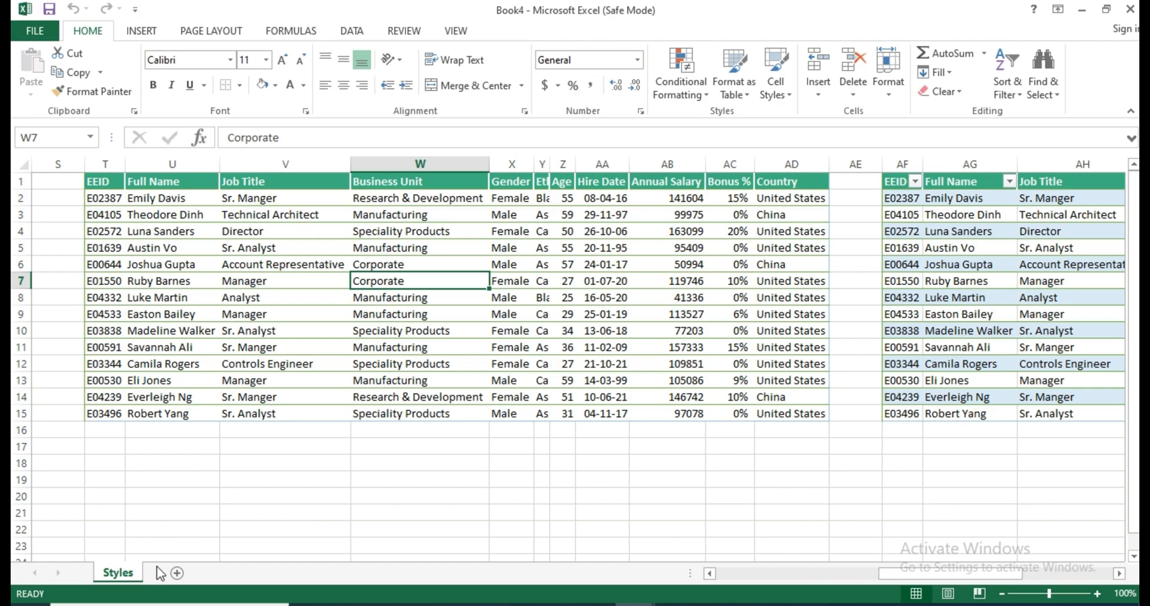
# Add six new blank worksheets after the Styles sheet.
pyautogui.click(177, 573)
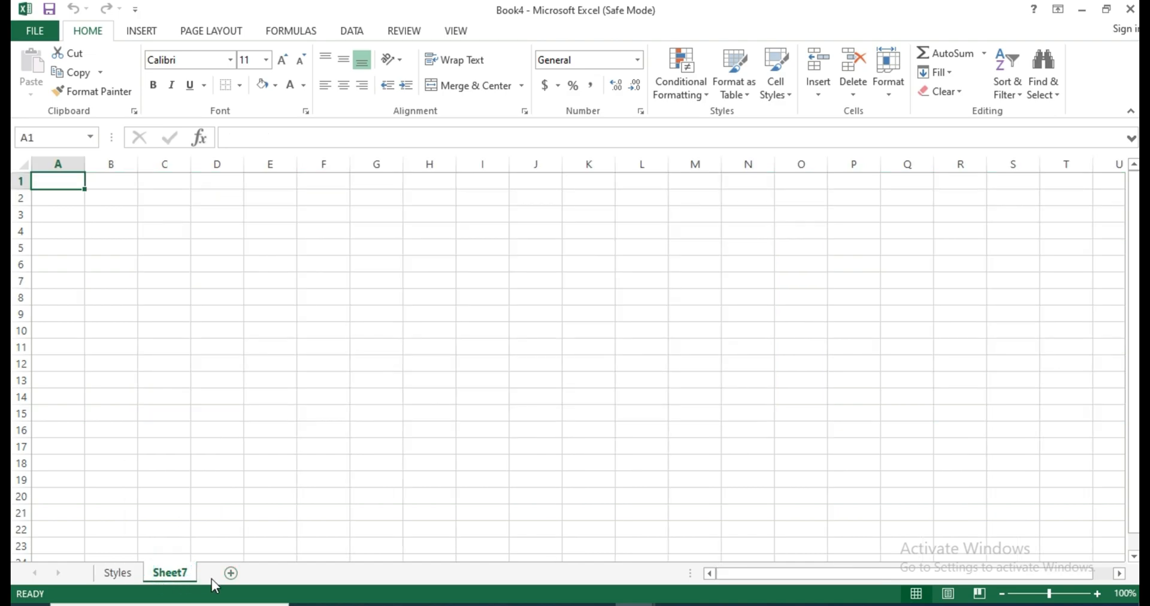
pyautogui.click(230, 573)
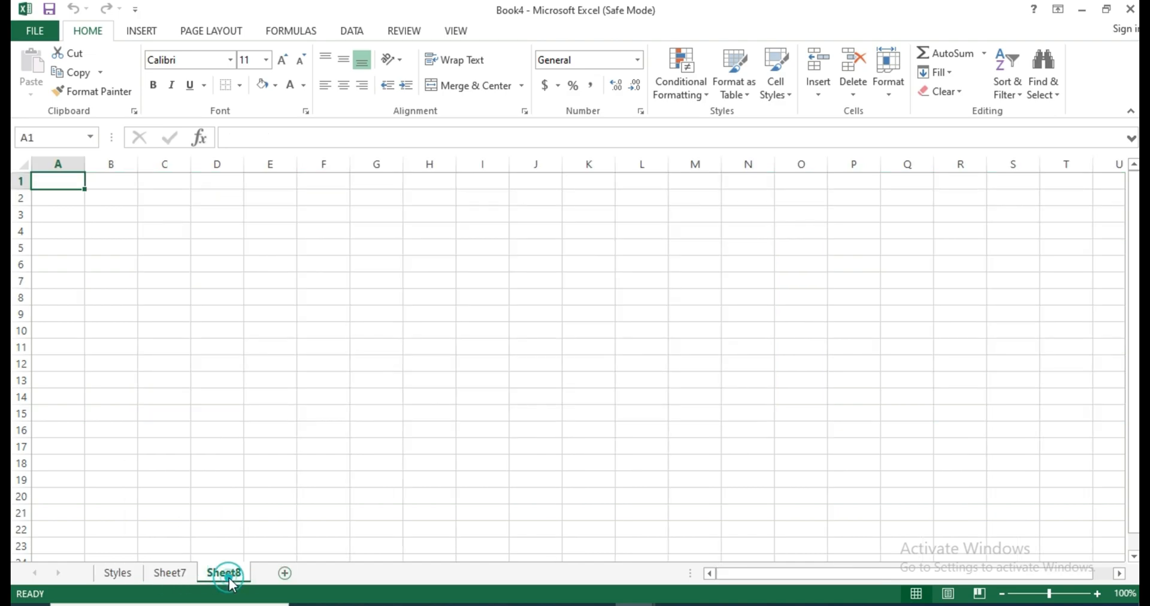
pyautogui.click(284, 574)
pyautogui.click(339, 574)
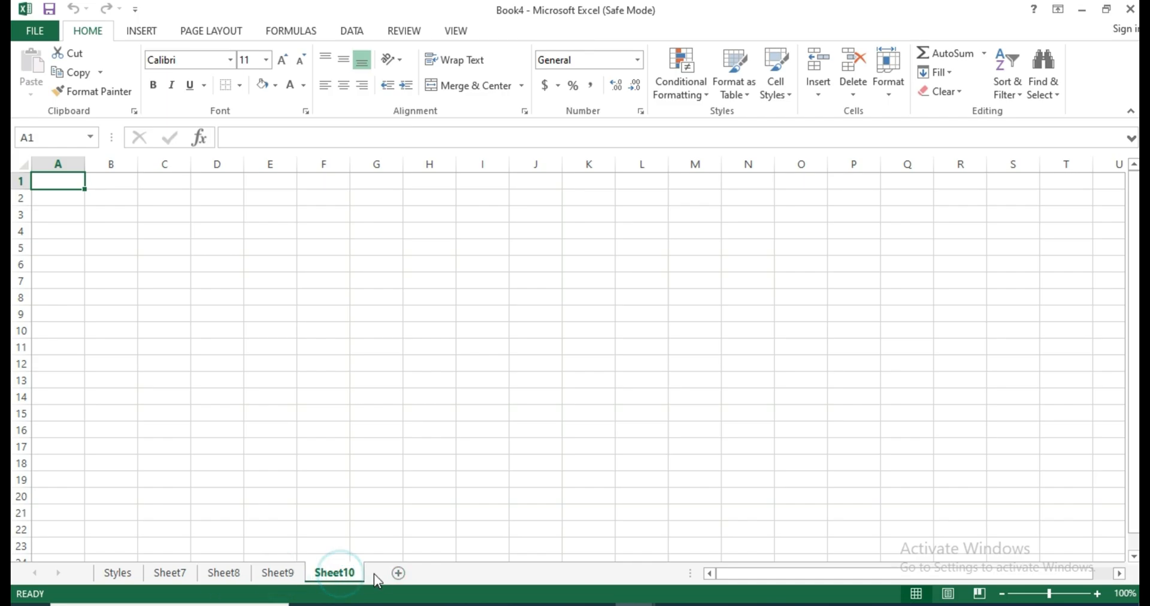
pyautogui.click(398, 574)
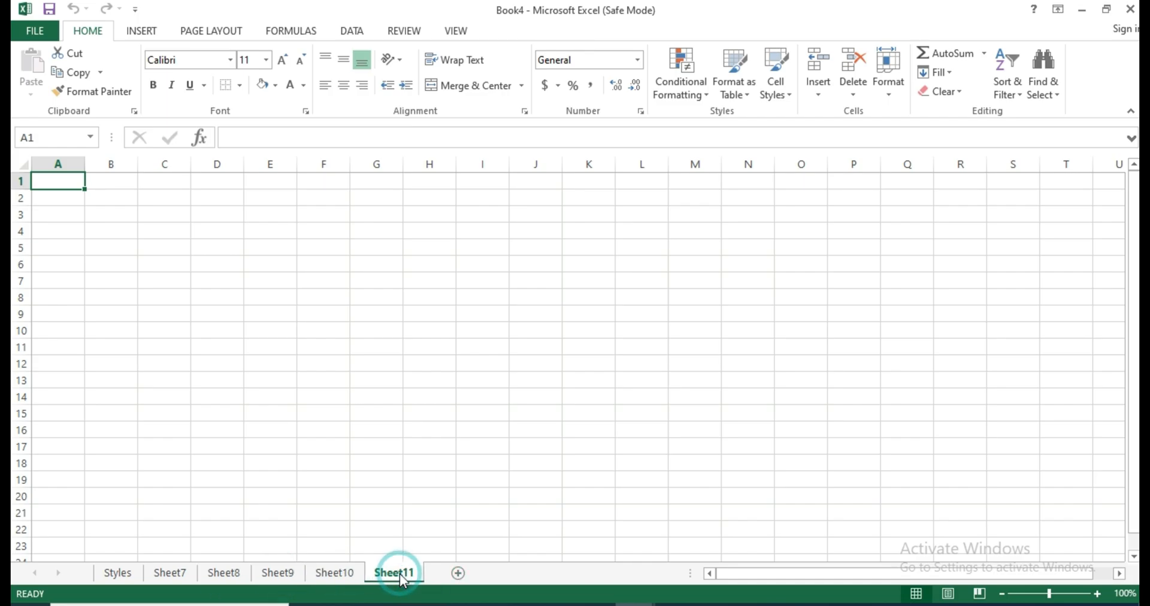
pyautogui.click(458, 574)
# Move Sheet7 to the end of the Book4 workbook with the Move or Copy Sheet option.
pyautogui.click(170, 573)
pyautogui.click(889, 72)
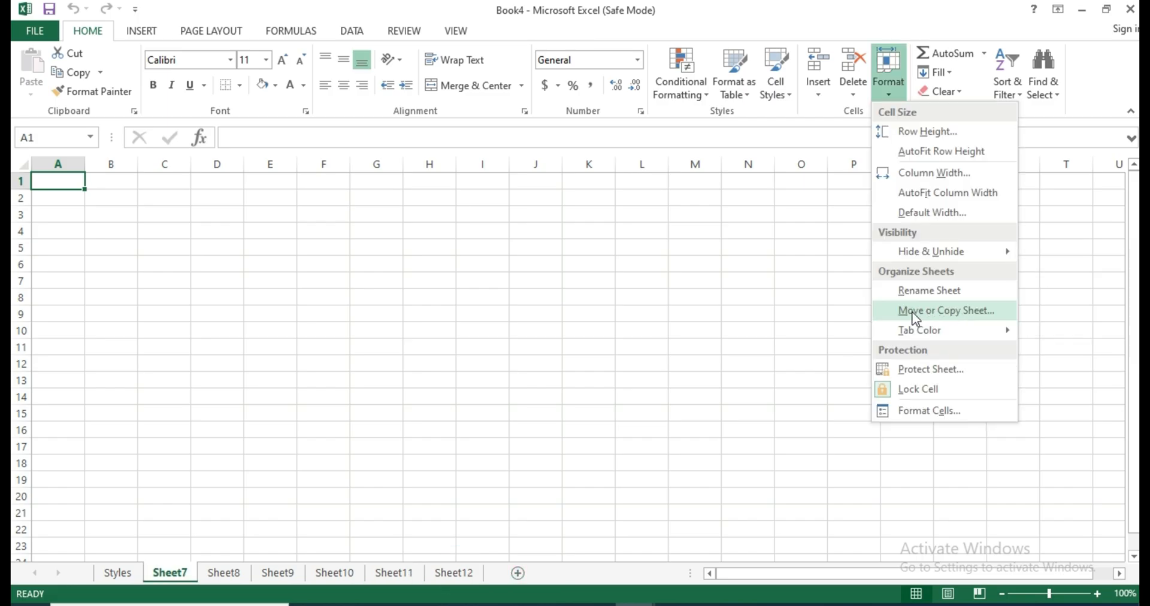
pyautogui.click(955, 311)
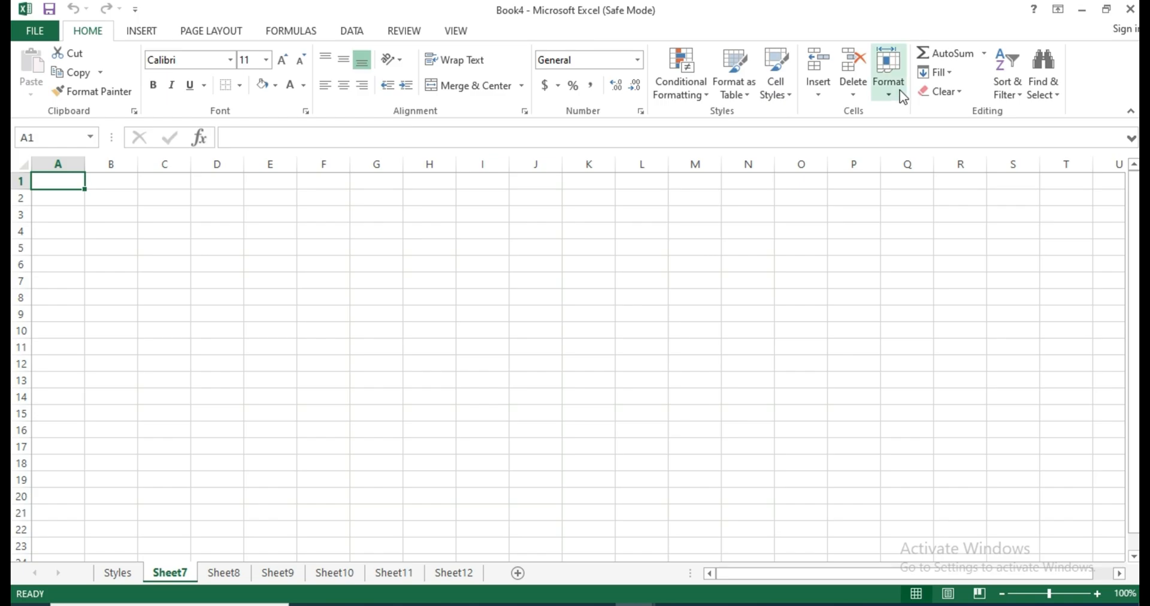
pyautogui.click(889, 75)
pyautogui.click(914, 312)
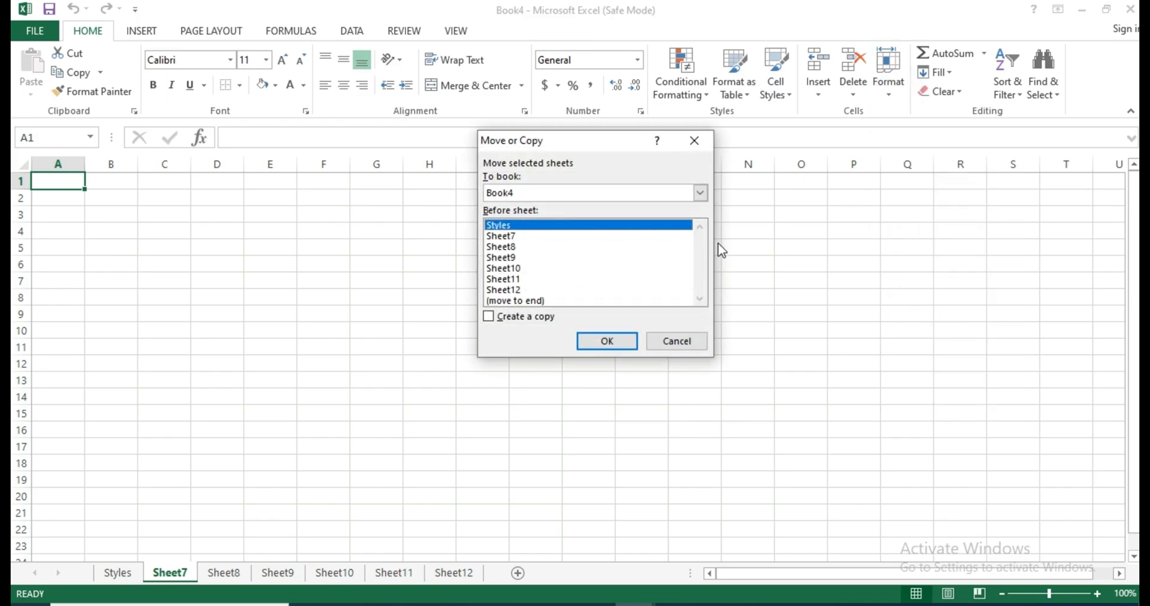
pyautogui.click(507, 289)
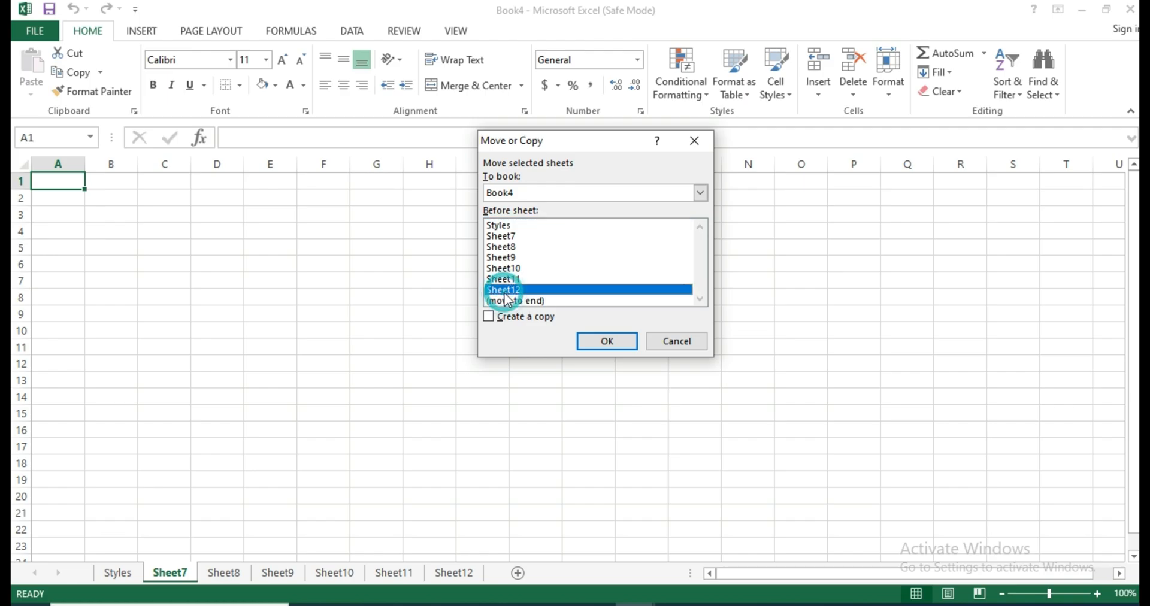
pyautogui.click(507, 301)
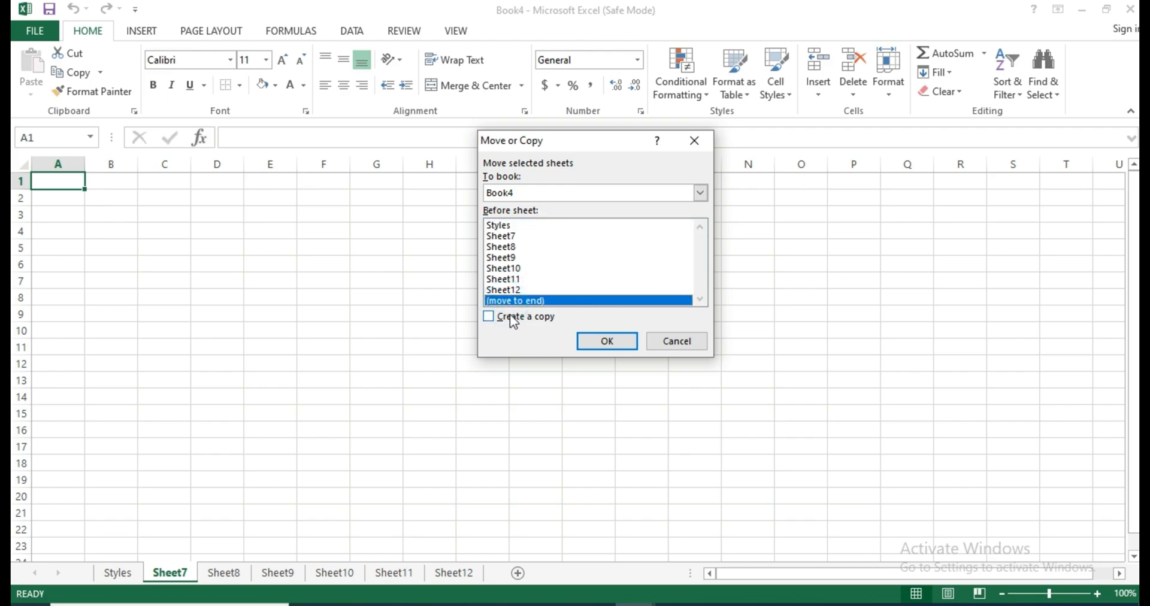
pyautogui.click(593, 339)
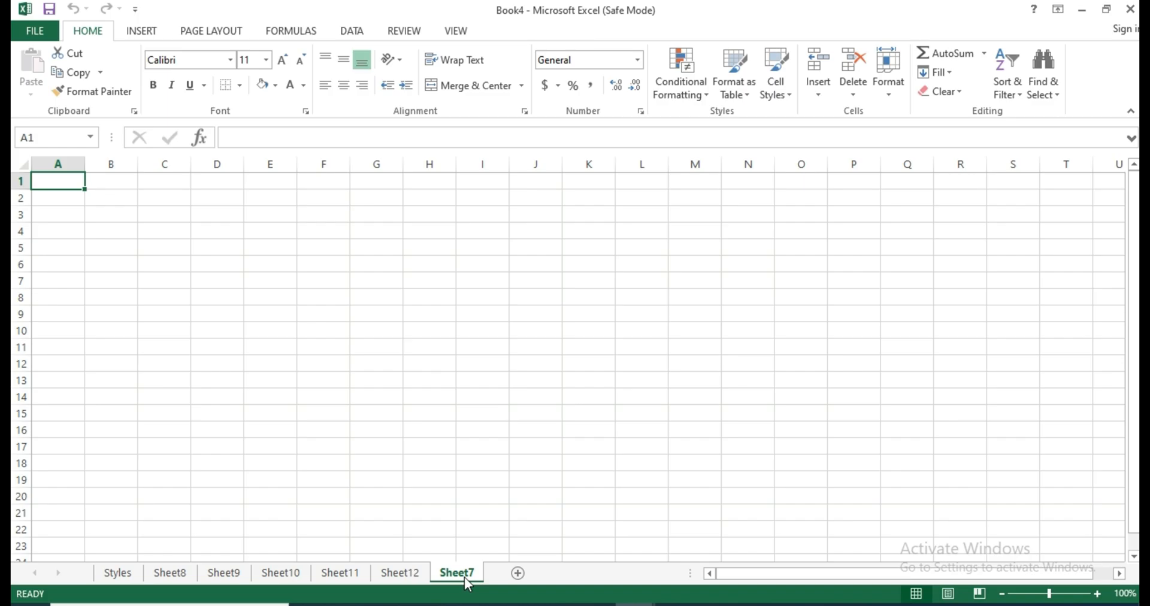
# Create a copy of Sheet8 in a new workbook with Move or Copy Sheet, and return to Book4.
pyautogui.click(179, 570)
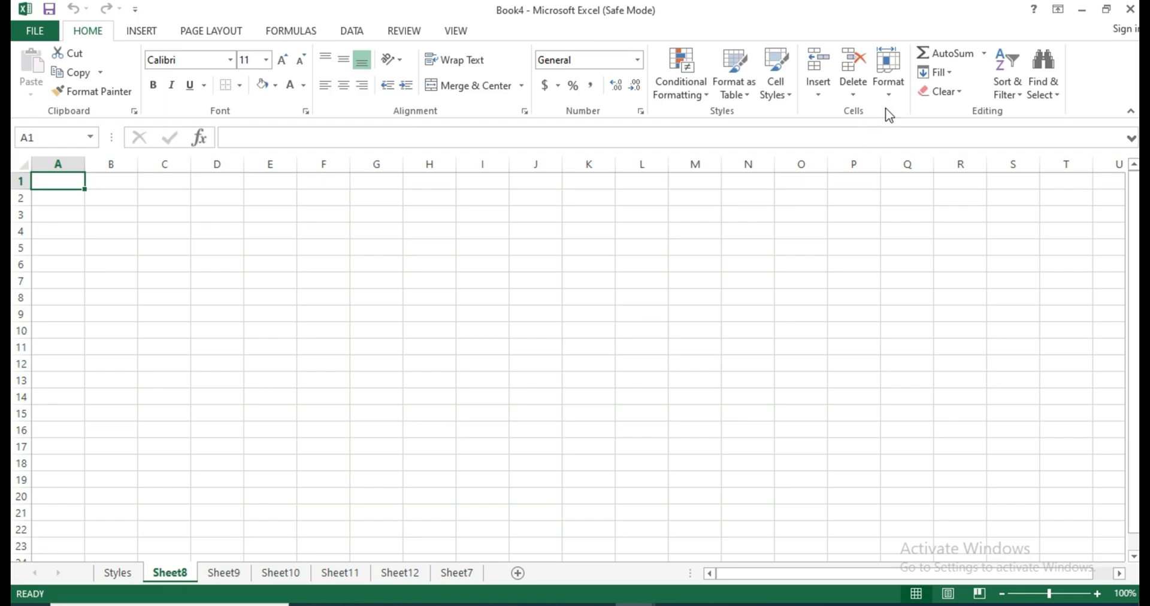
pyautogui.click(895, 91)
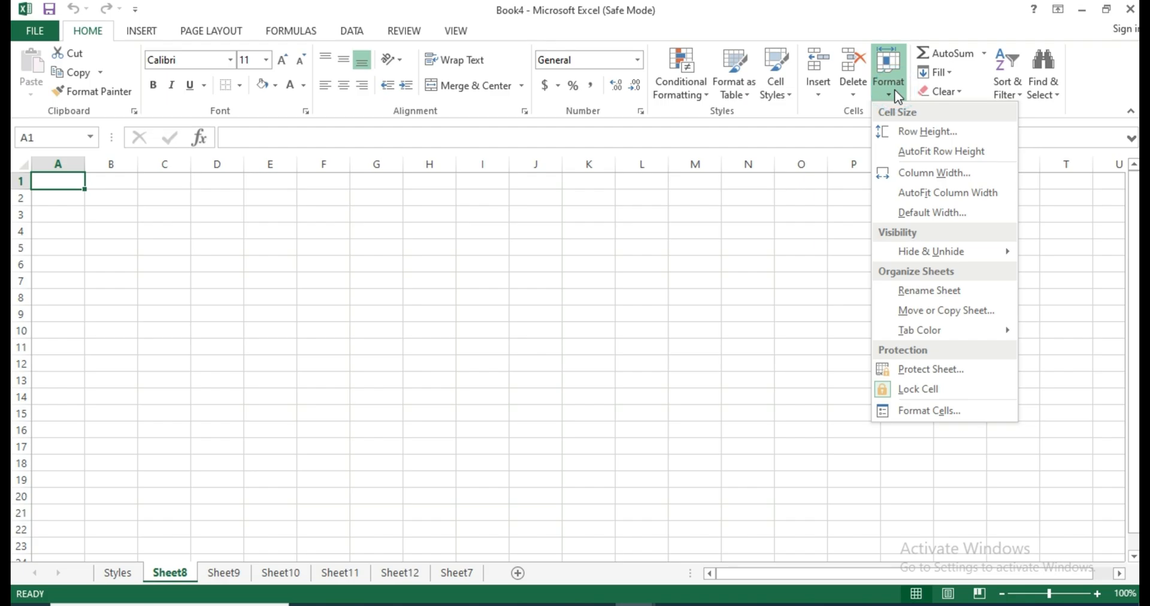
pyautogui.click(950, 311)
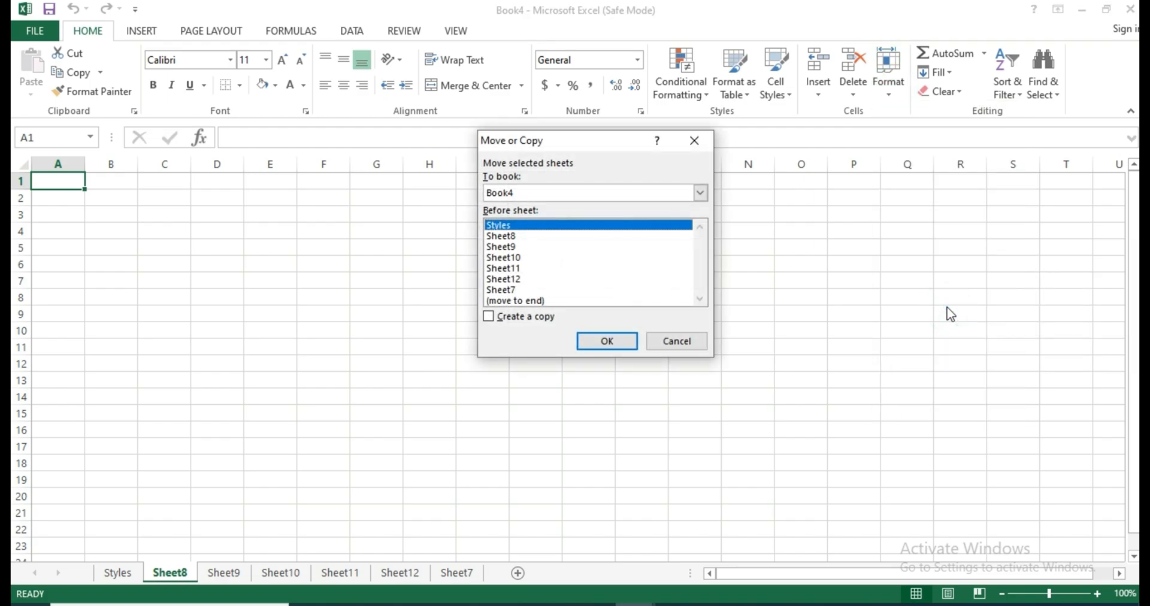
pyautogui.click(700, 193)
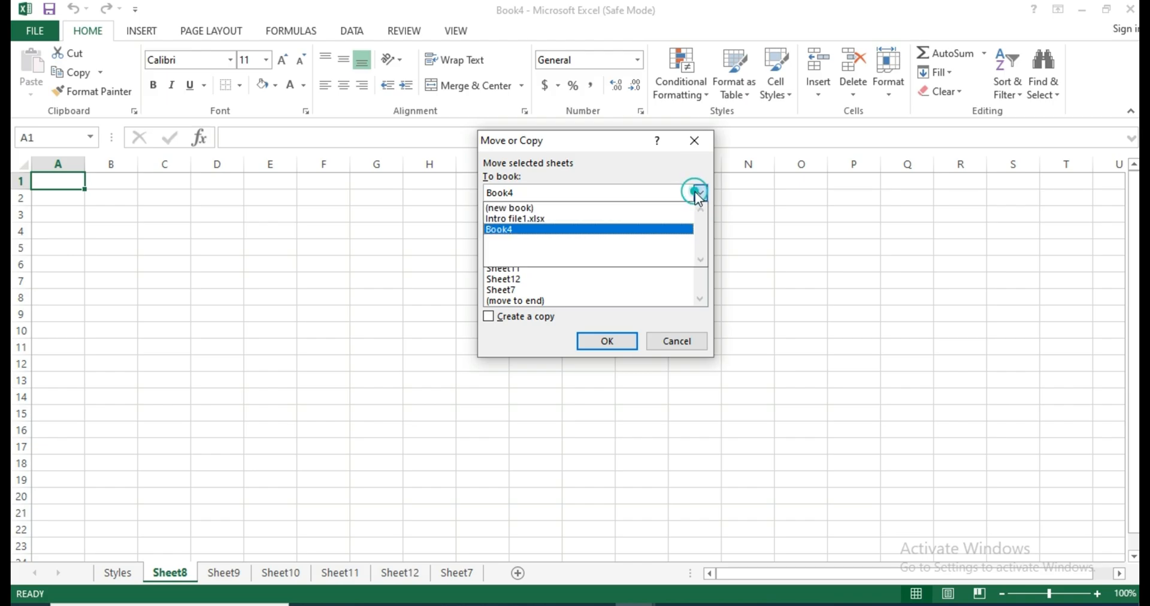
pyautogui.click(514, 209)
pyautogui.click(513, 319)
pyautogui.click(514, 319)
pyautogui.click(605, 345)
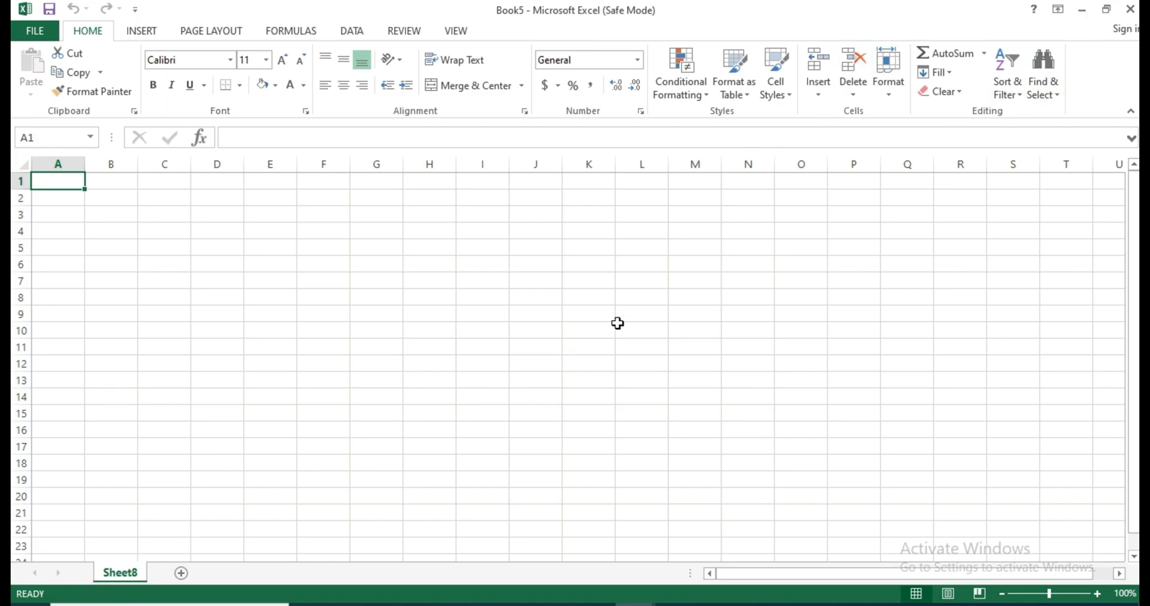
pyautogui.click(1080, 14)
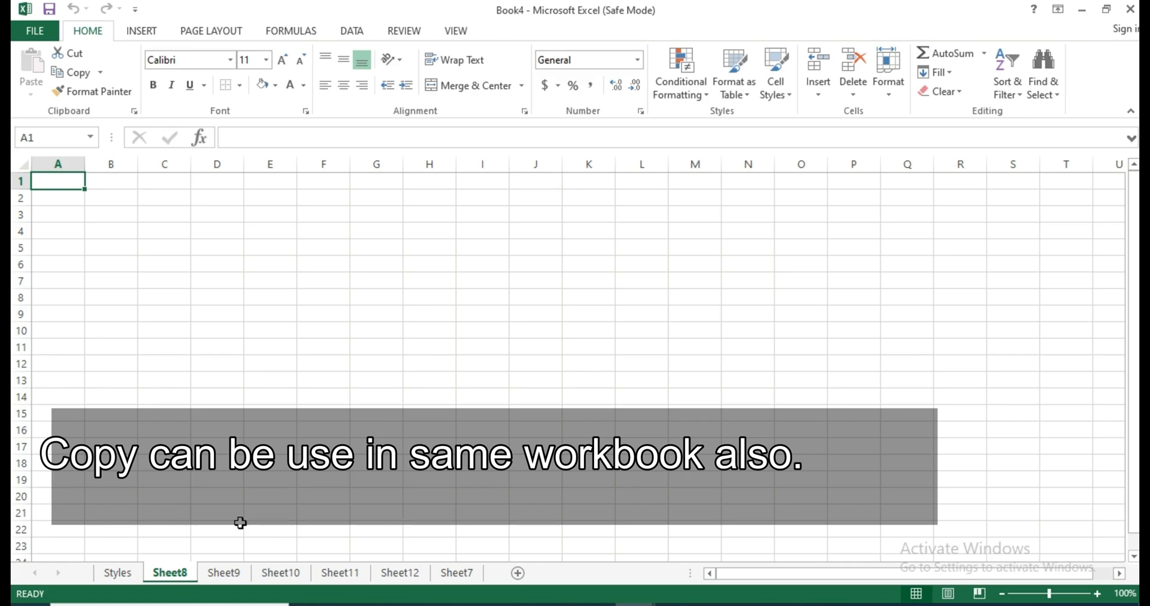
# Move Sheet9 into a new workbook without creating a copy, and return to Book4.
pyautogui.rightClick(167, 572)
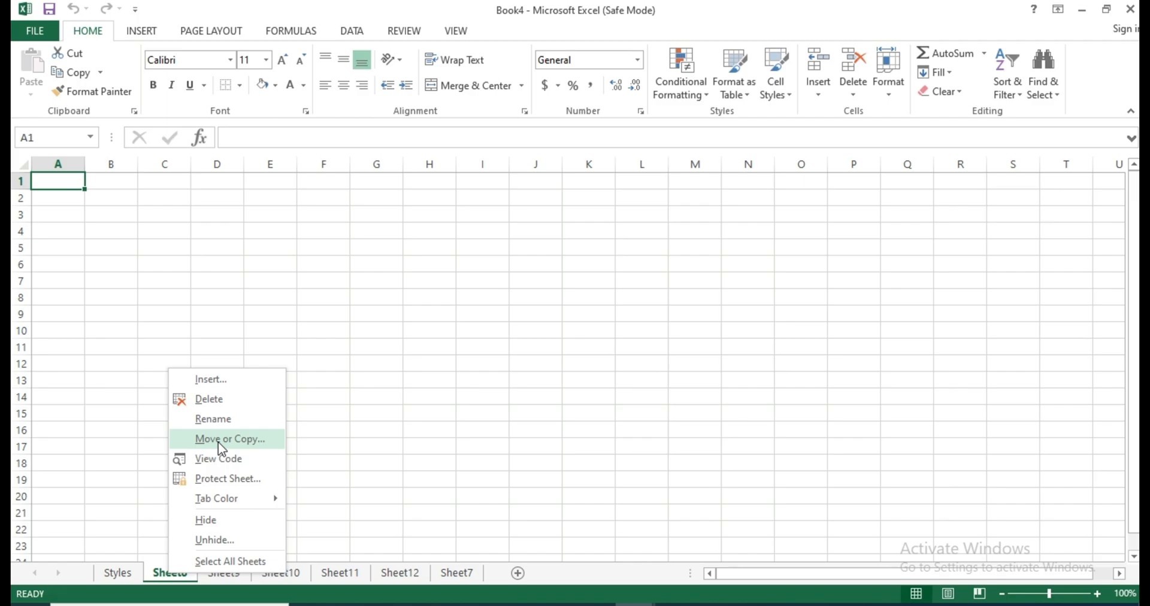
pyautogui.click(211, 572)
pyautogui.click(211, 572)
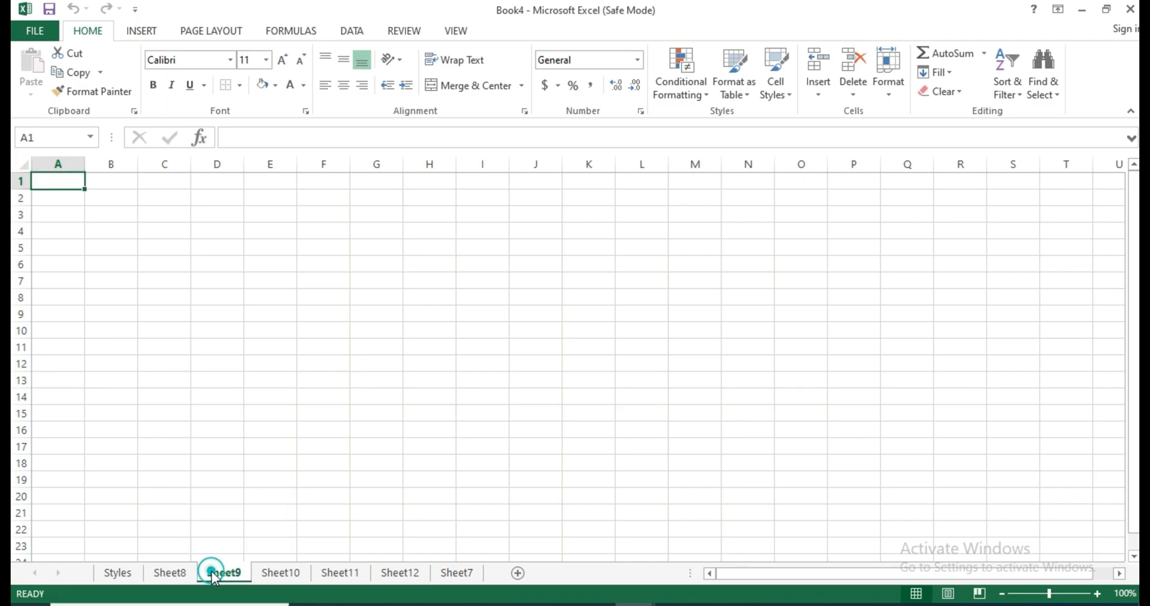
pyautogui.click(896, 95)
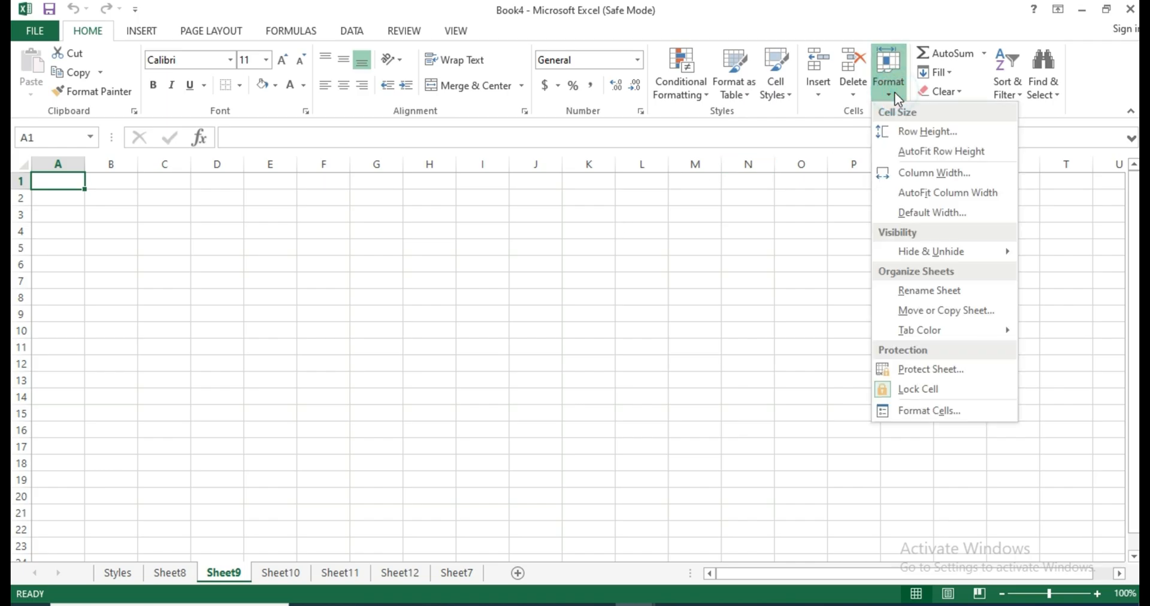
pyautogui.click(930, 311)
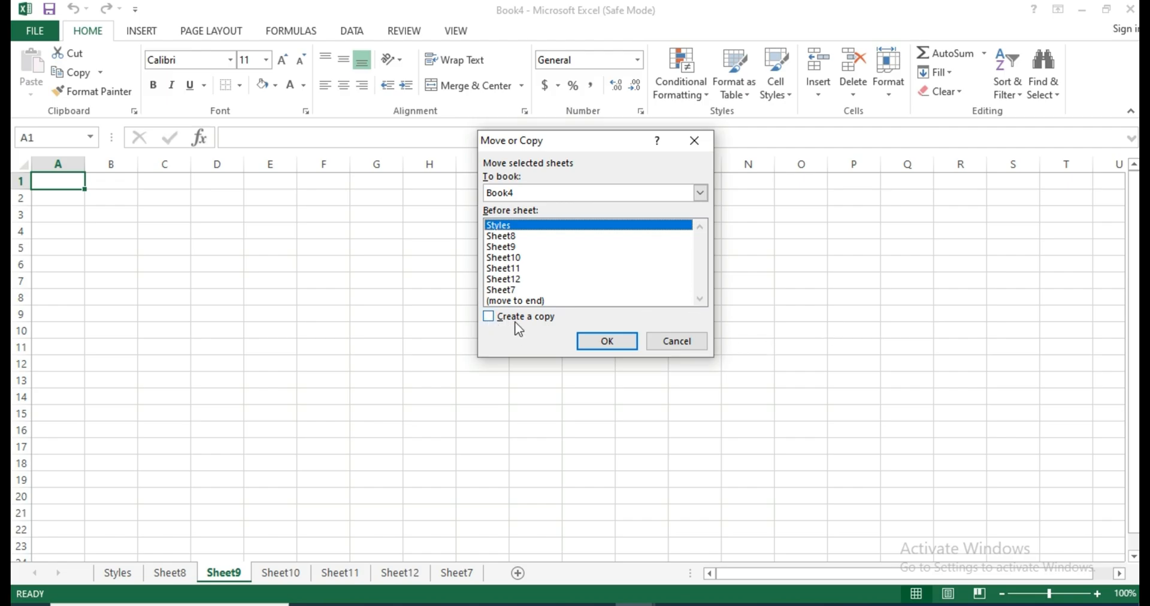
pyautogui.click(492, 321)
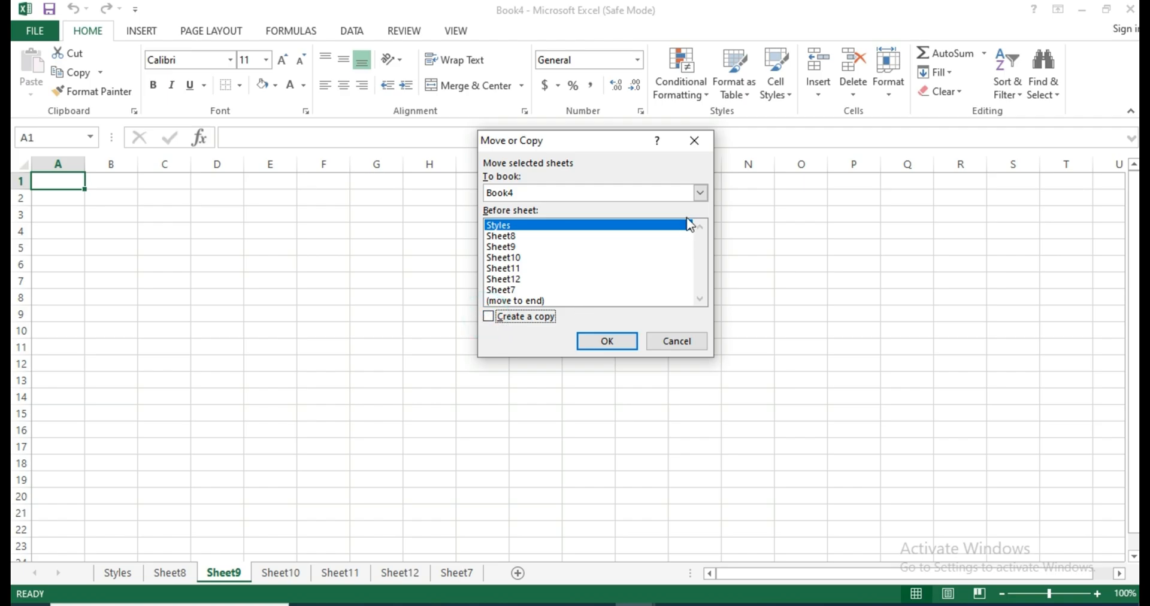
pyautogui.click(701, 192)
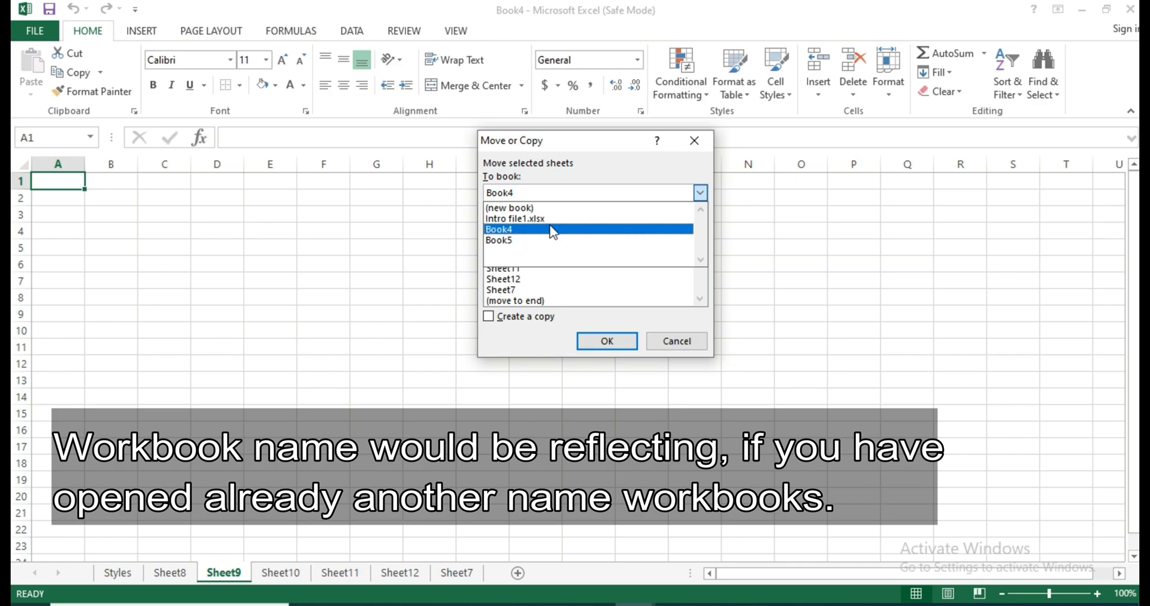
pyautogui.click(519, 208)
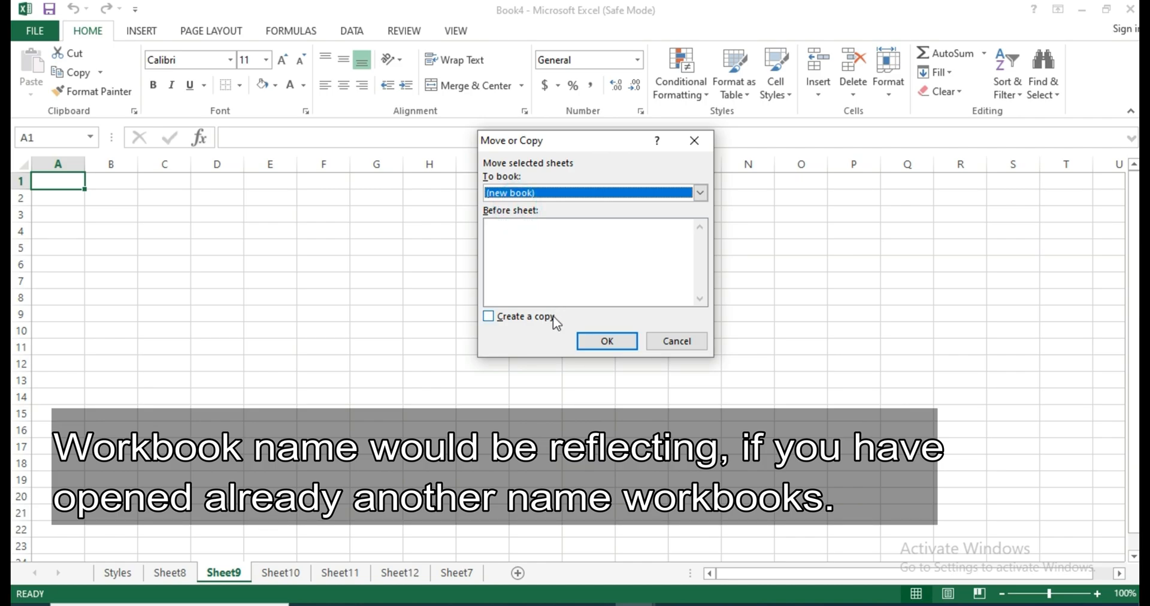
pyautogui.click(604, 341)
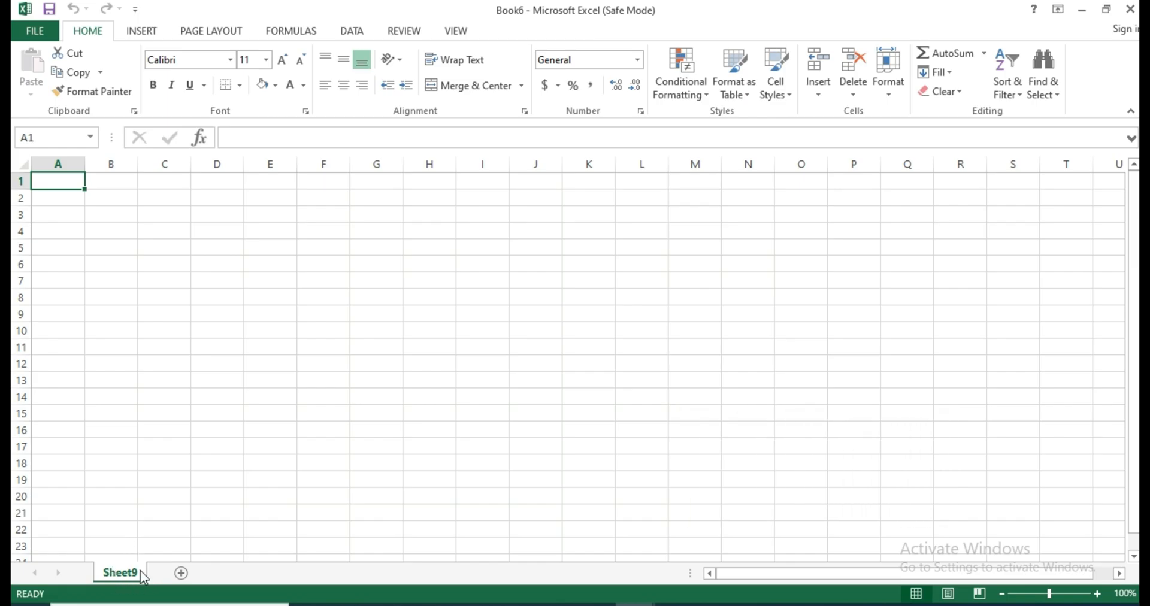
pyautogui.click(1082, 11)
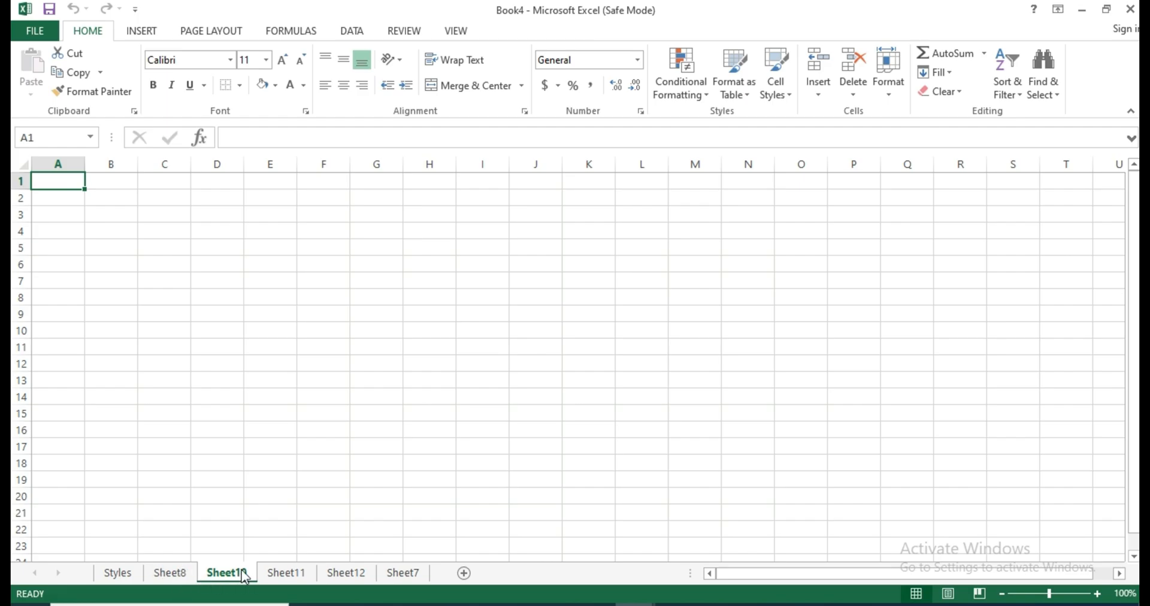
# Give the Sheet10 tab a dark blue theme color and switch to Sheet11 to check it.
pyautogui.click(888, 72)
pyautogui.moveTo(974, 337)
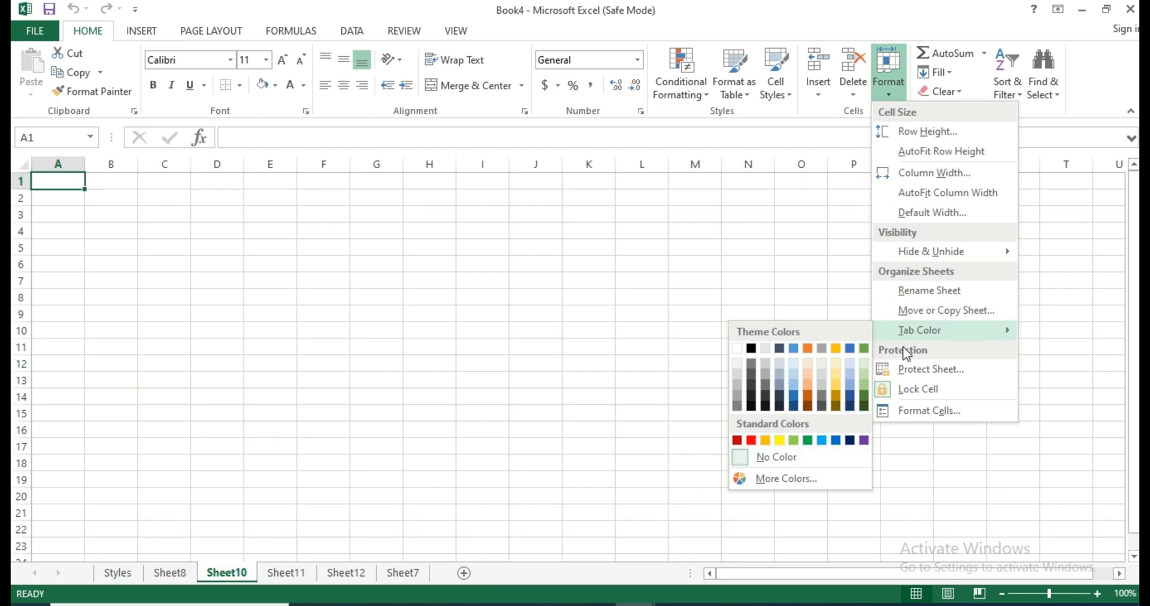
pyautogui.click(948, 331)
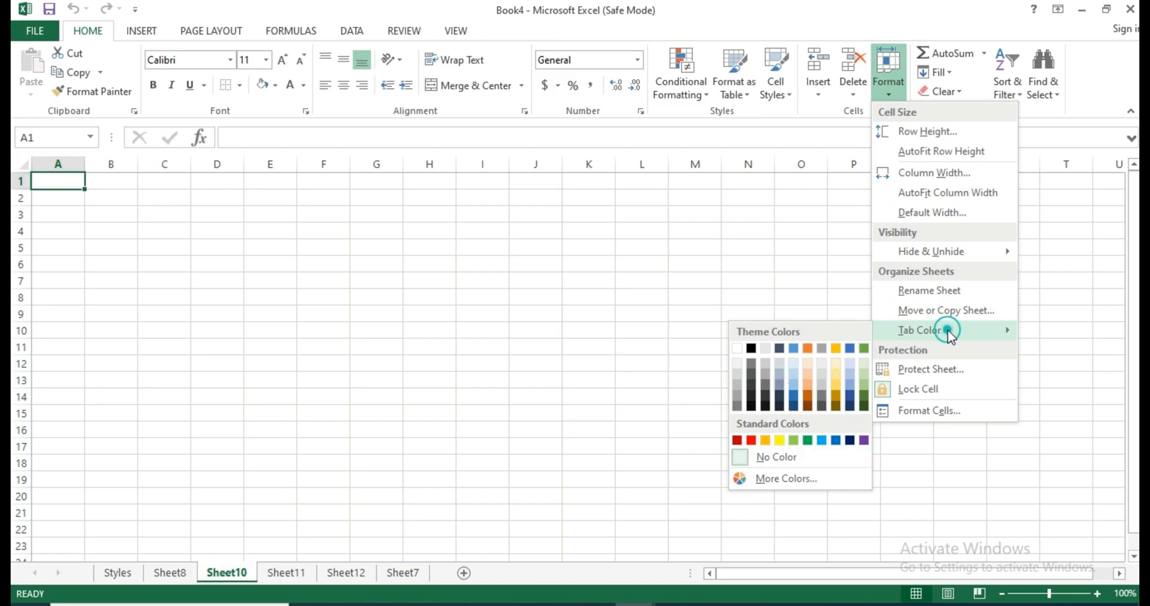
pyautogui.click(796, 395)
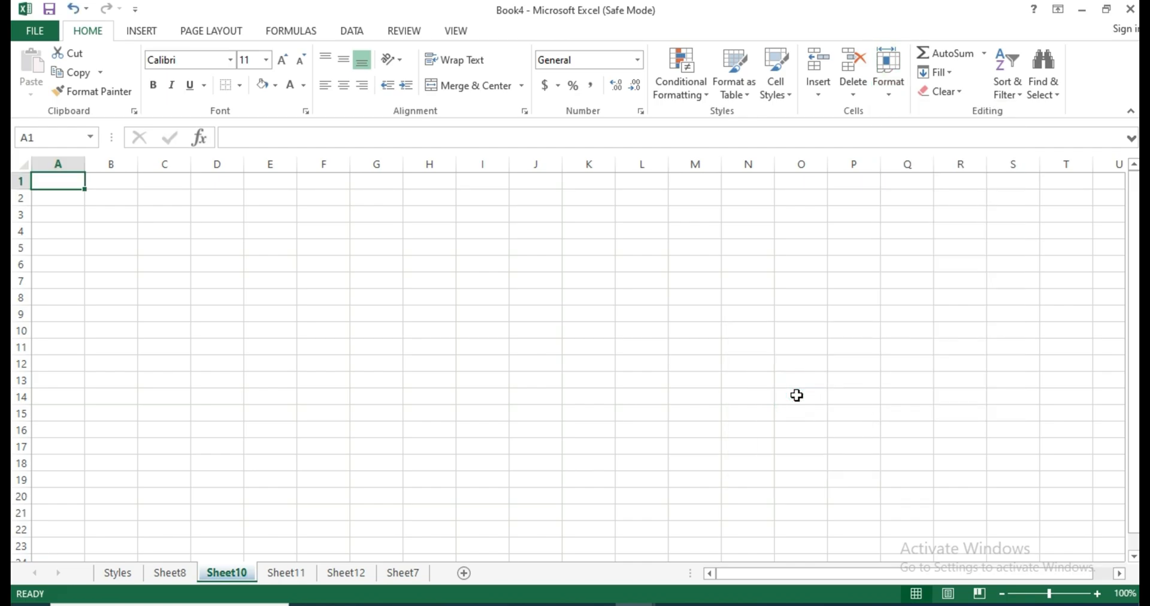
pyautogui.click(290, 574)
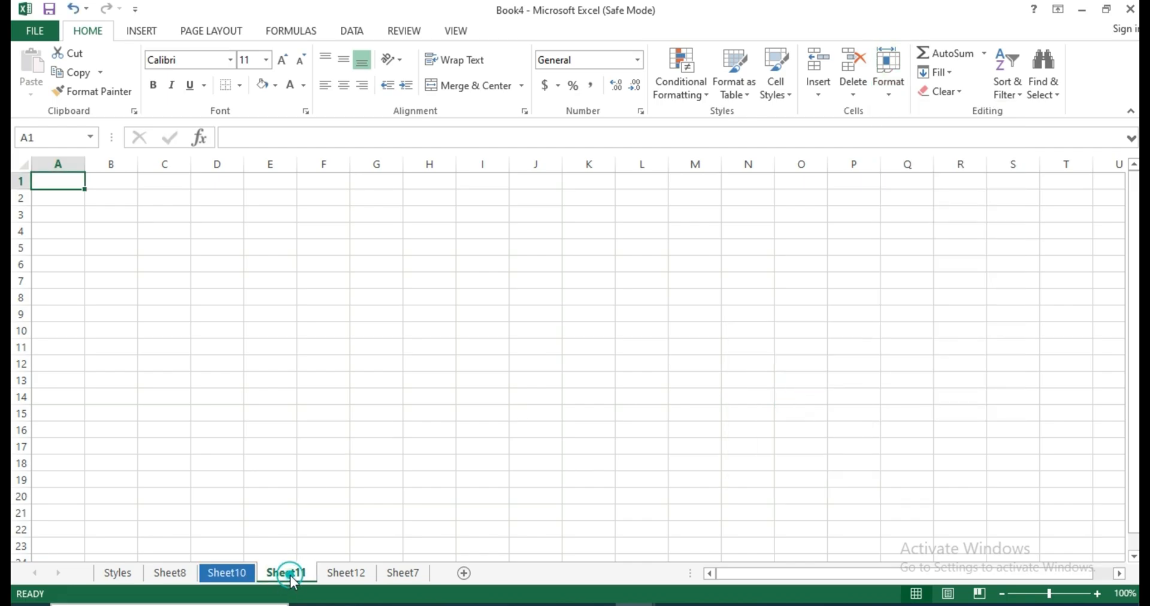
# Return to Sheet10 and change its tab color to a light gray theme color.
pyautogui.click(229, 576)
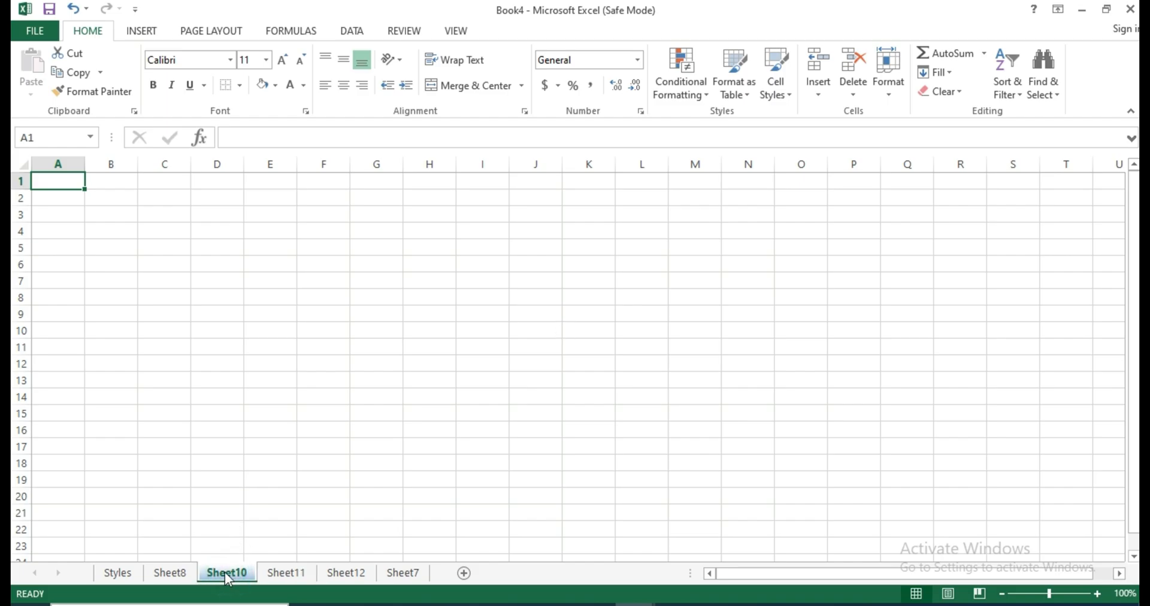
pyautogui.rightClick(225, 572)
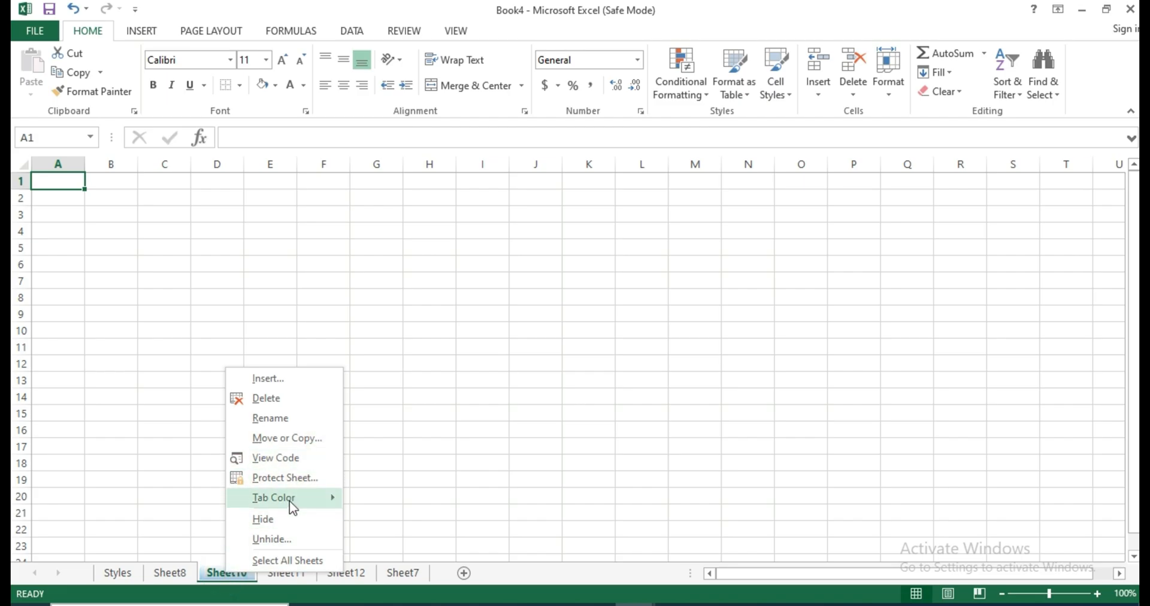
pyautogui.moveTo(289, 500)
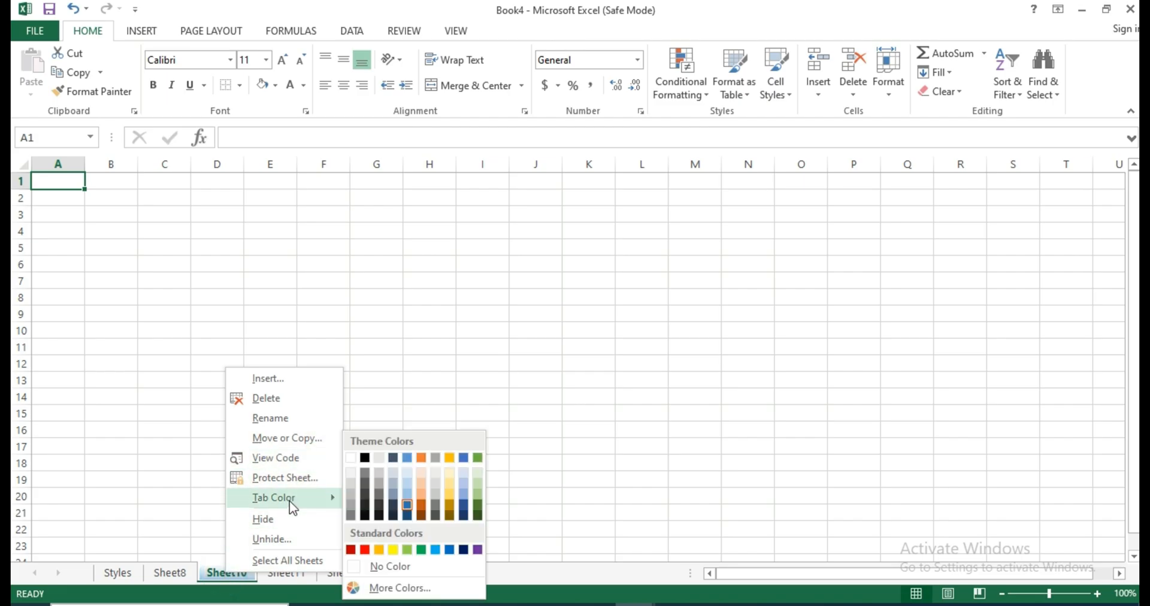
pyautogui.click(436, 497)
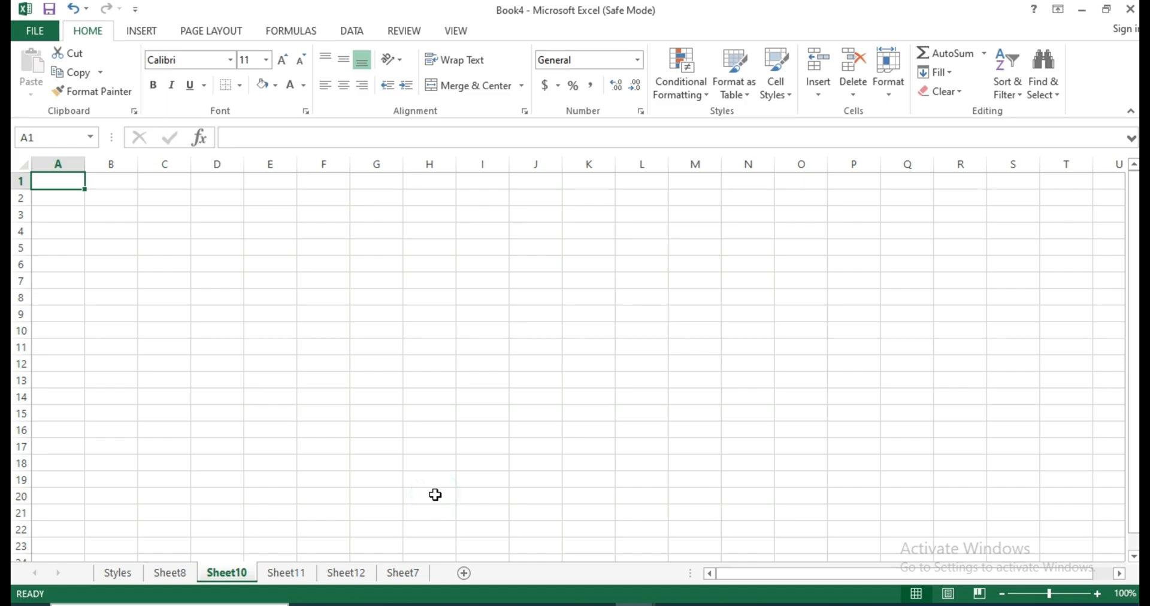
pyautogui.rightClick(241, 574)
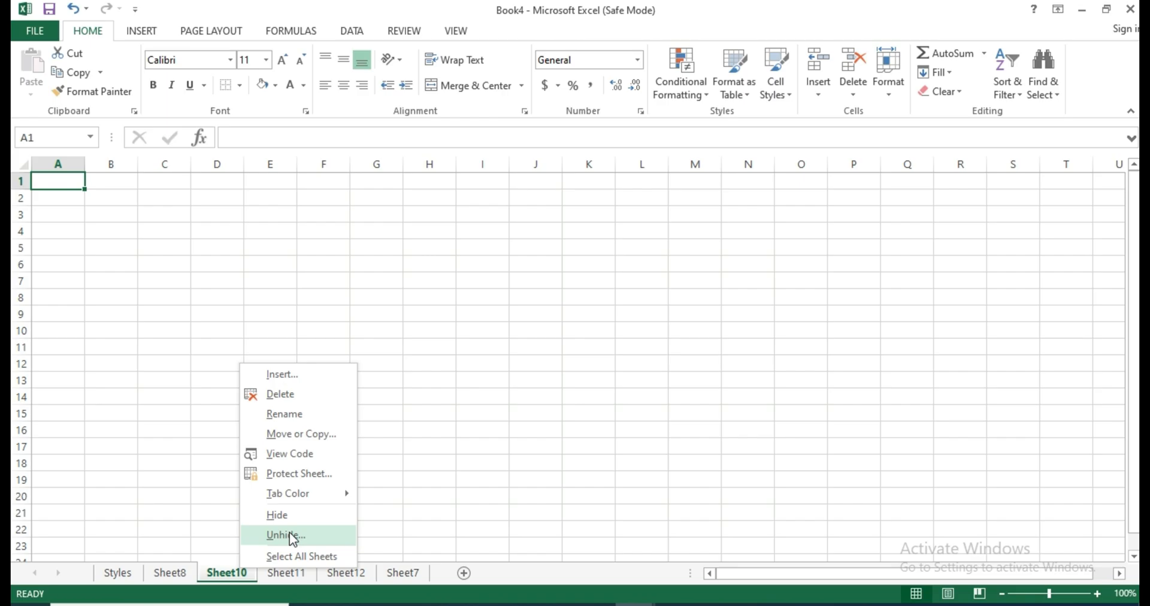
pyautogui.click(202, 406)
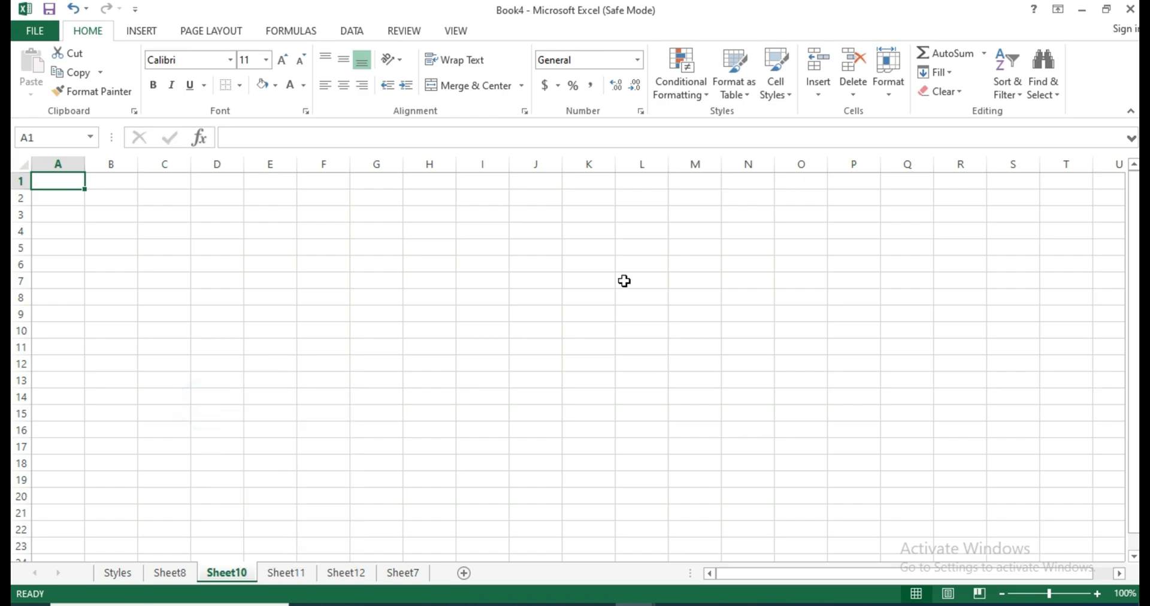